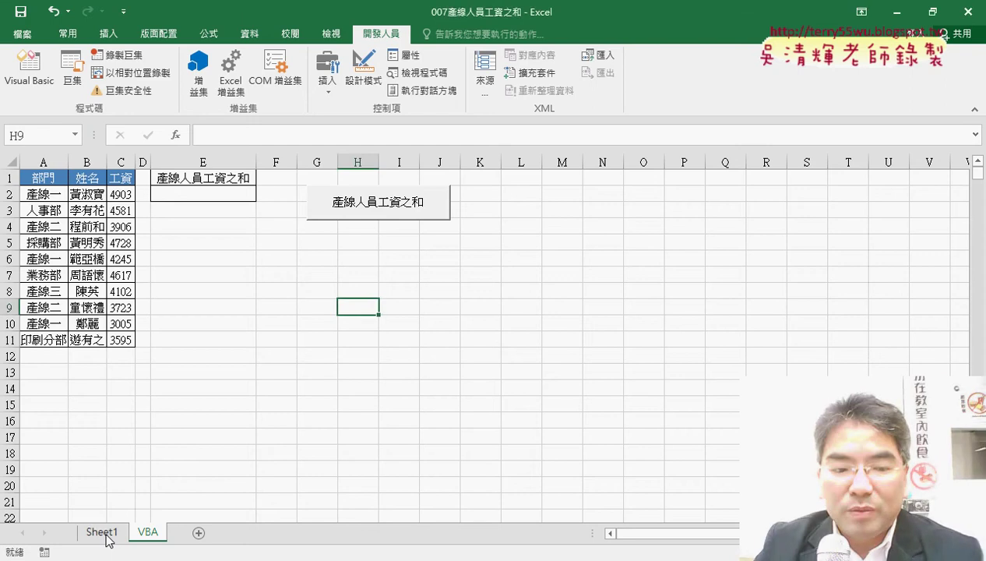
# Step: Check the =SUMIF(A2:A11,"產線*",C2:C11) total of 23884 in Sheet1's E2, then return to the VBA sheet
pyautogui.click(148, 533)
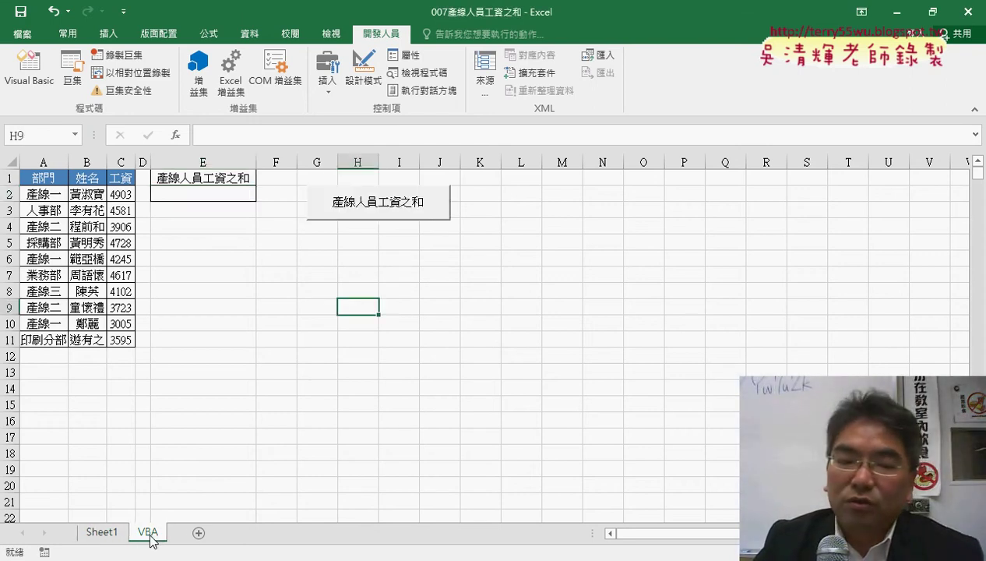
pyautogui.click(101, 532)
pyautogui.moveTo(211, 137); pyautogui.dragTo(445, 134)
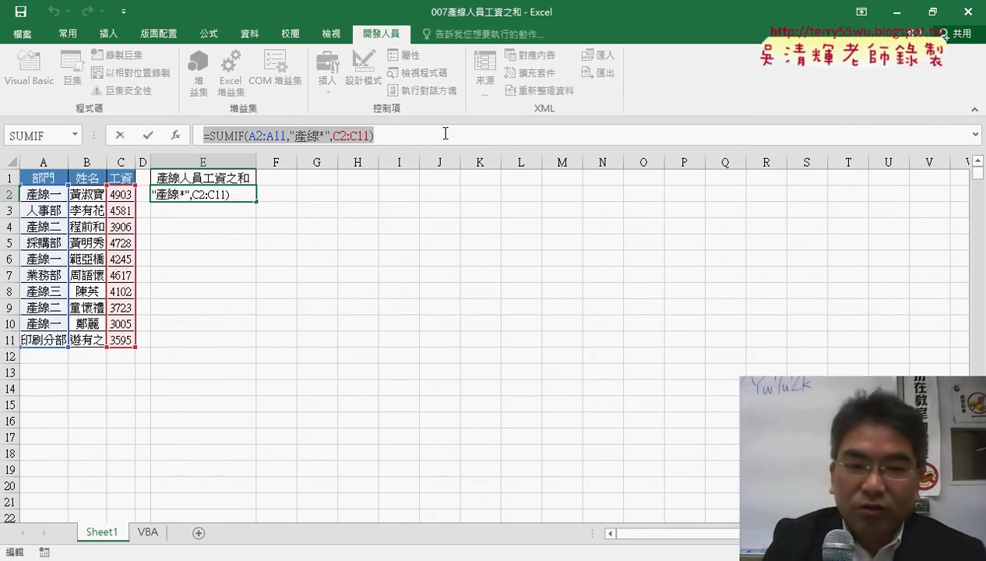
pyautogui.click(121, 137)
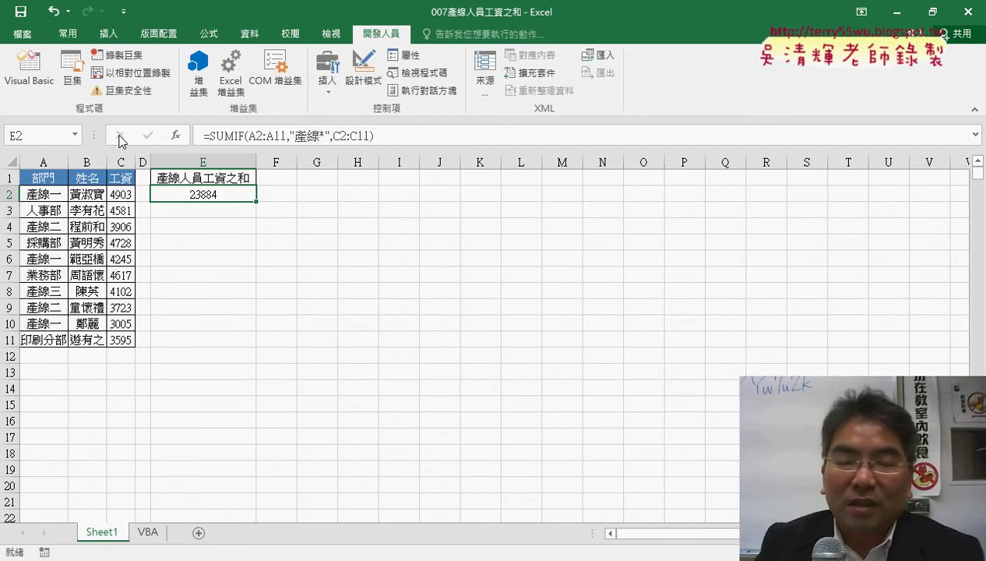
pyautogui.click(148, 532)
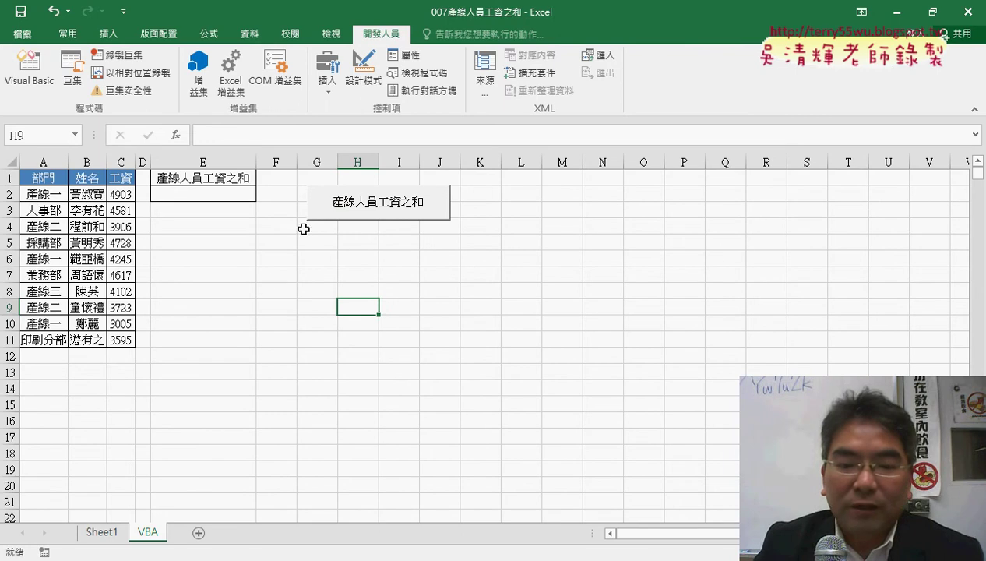
# Step: Show Module1's 產線人員工資之和 macro in the VBA editor and place the cursor on line 2
pyautogui.moveTo(335, 560)
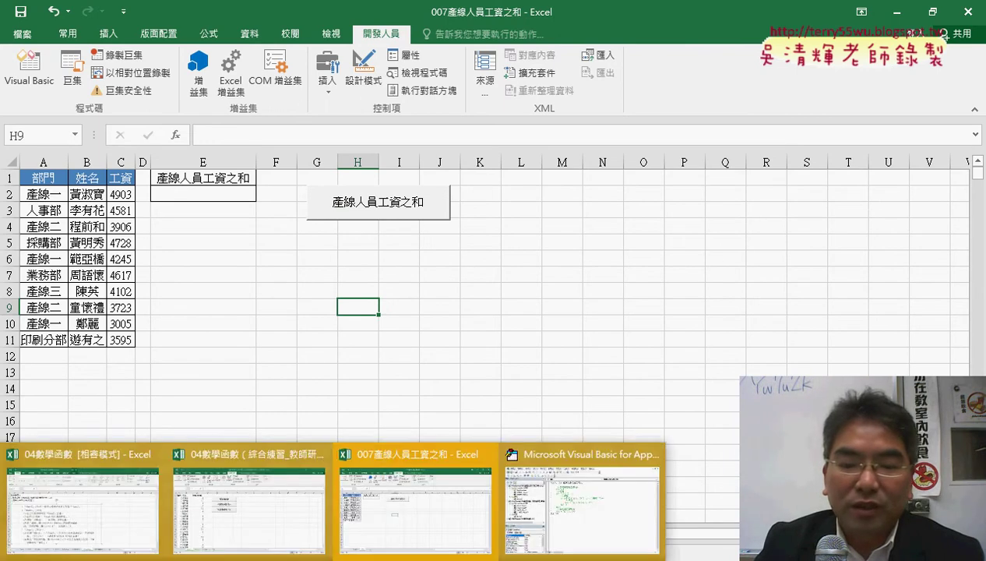
pyautogui.click(591, 516)
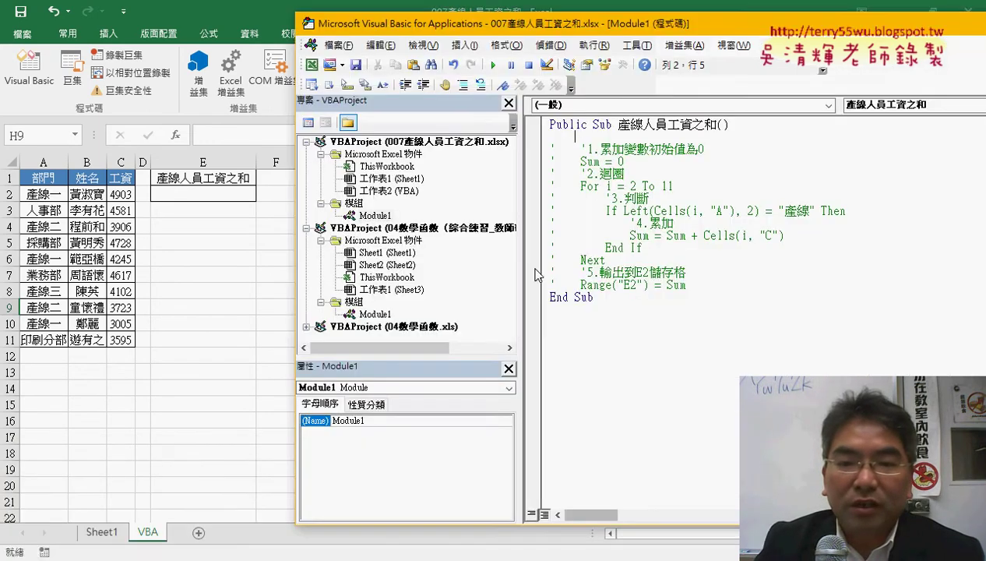
pyautogui.click(376, 216)
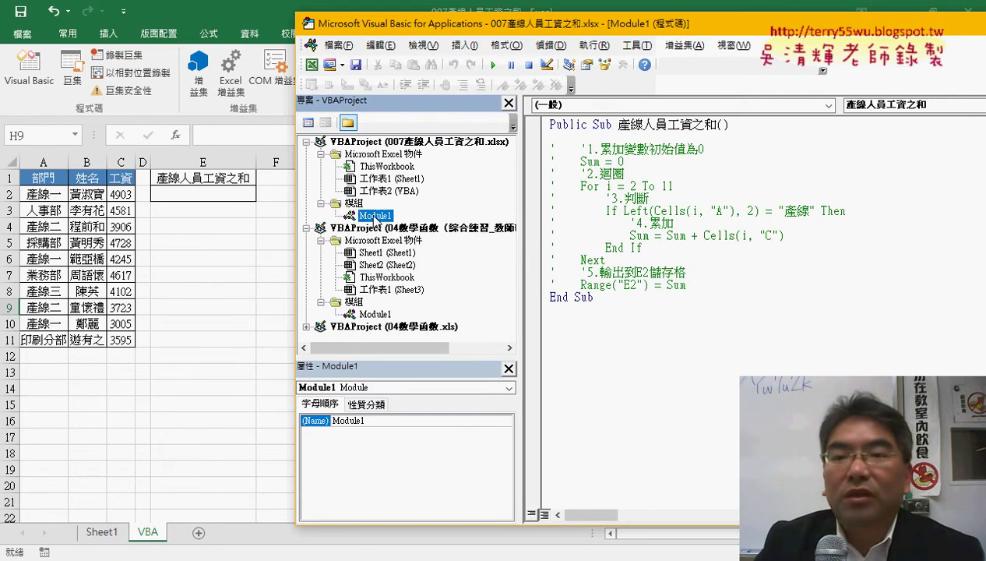
pyautogui.moveTo(618, 124); pyautogui.dragTo(717, 124)
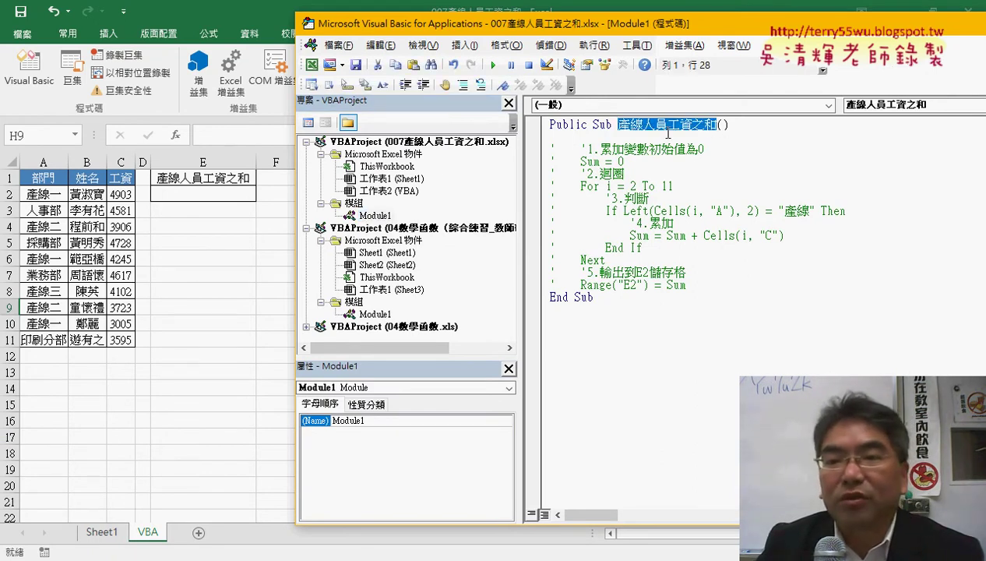
pyautogui.click(690, 132)
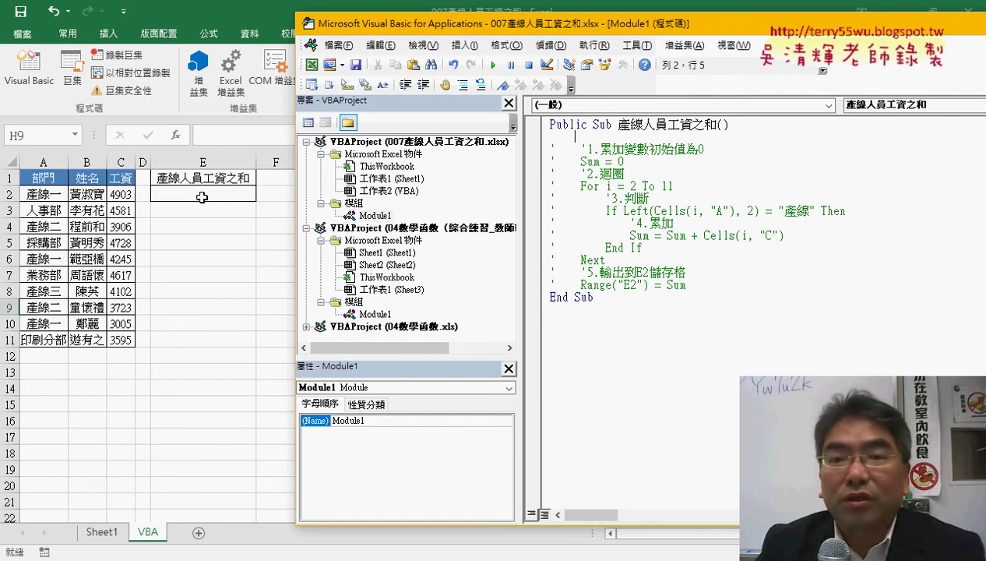
# Step: Write cells(2,"E") on line 2, then replace it with range("E2")
pyautogui.write('cells')
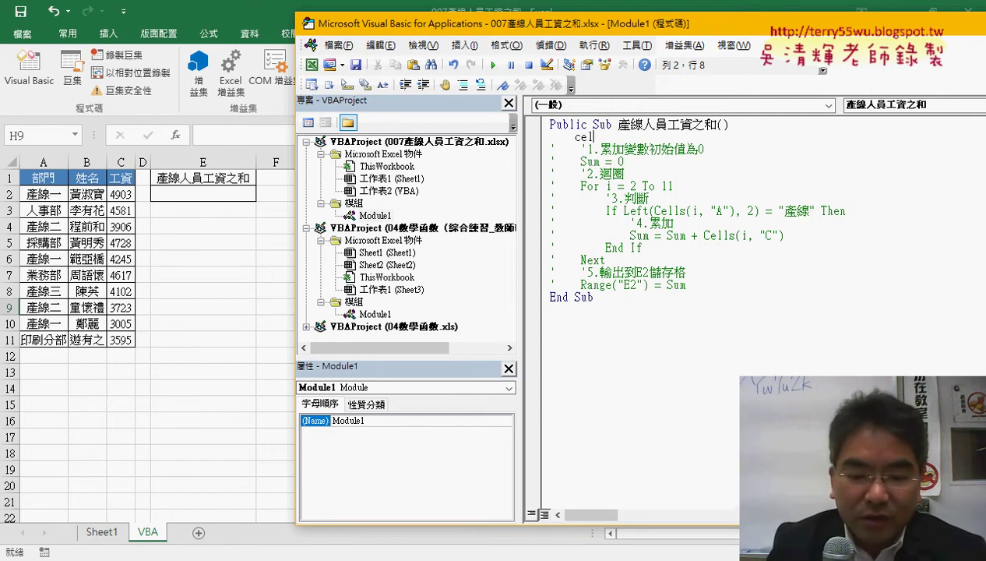
pyautogui.write('(')
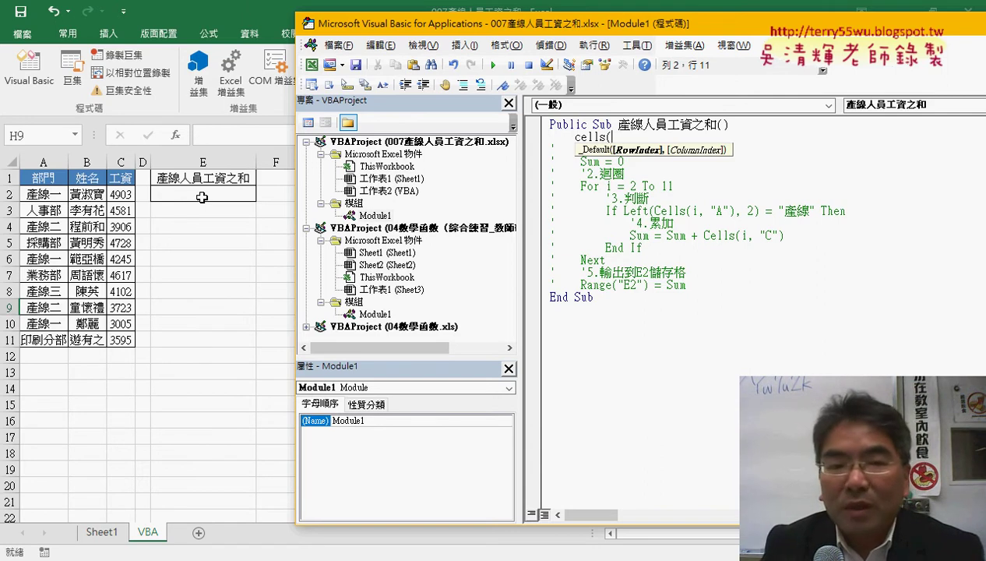
pyautogui.write('2,')
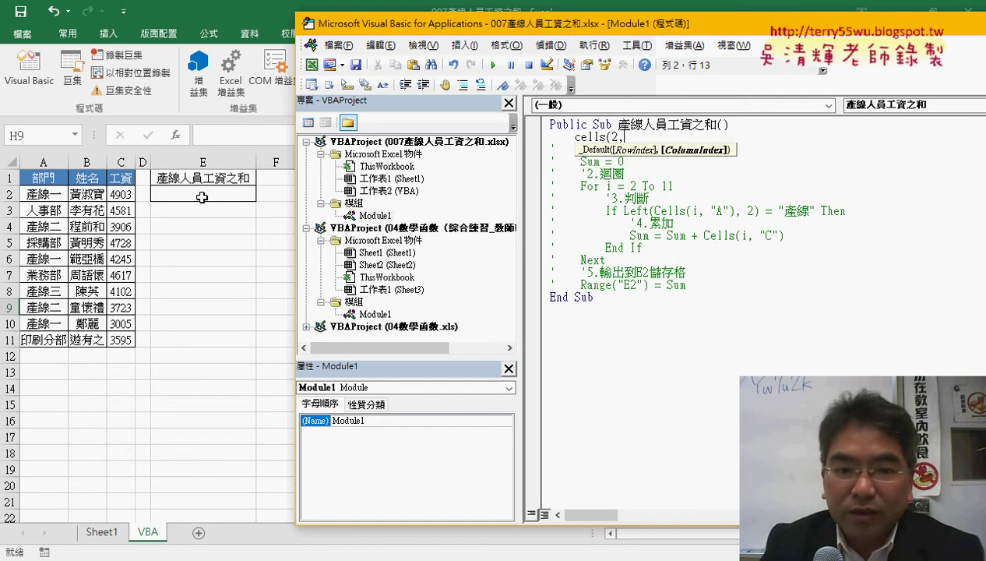
pyautogui.write('"E')
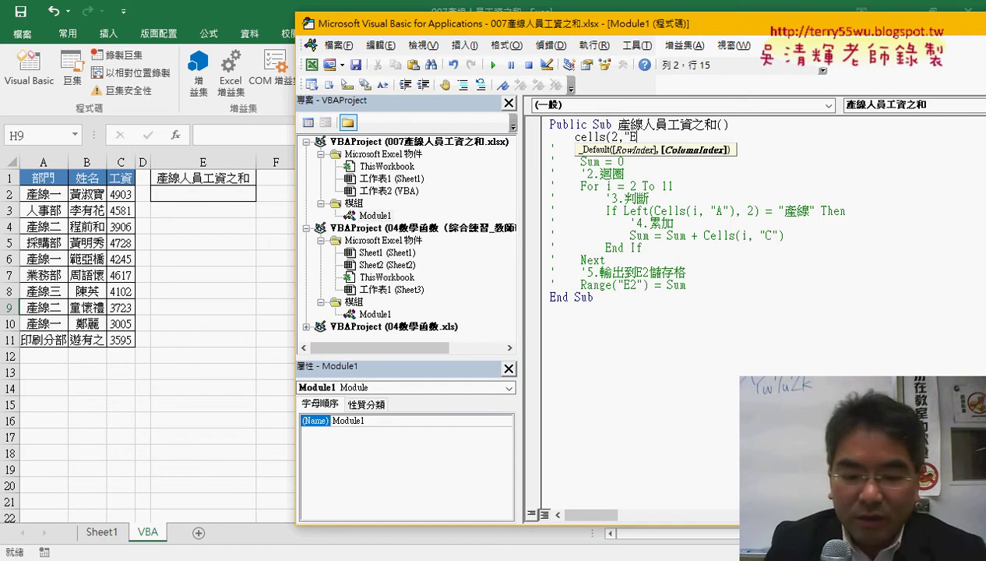
pyautogui.write('")')
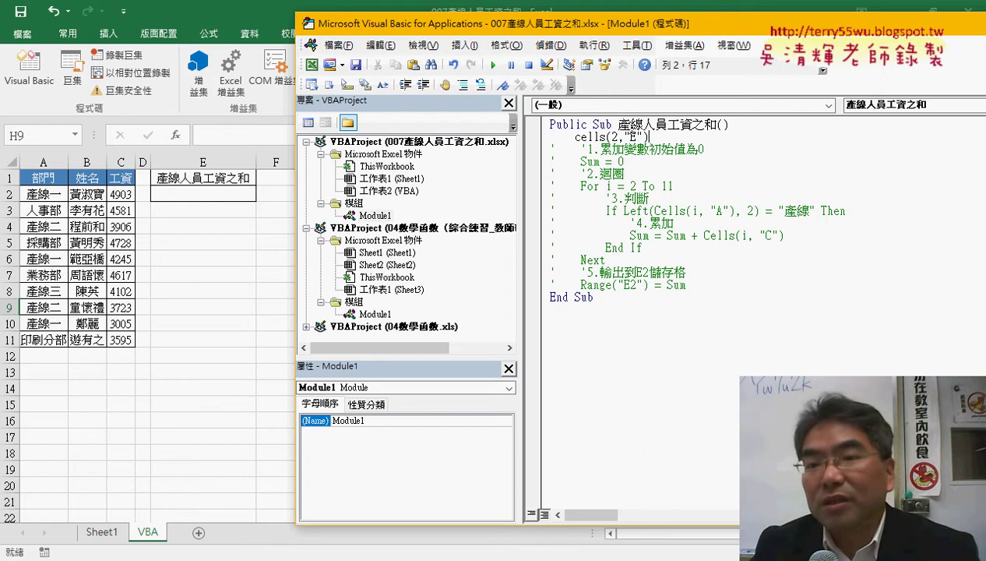
pyautogui.doubleClick(613, 137)
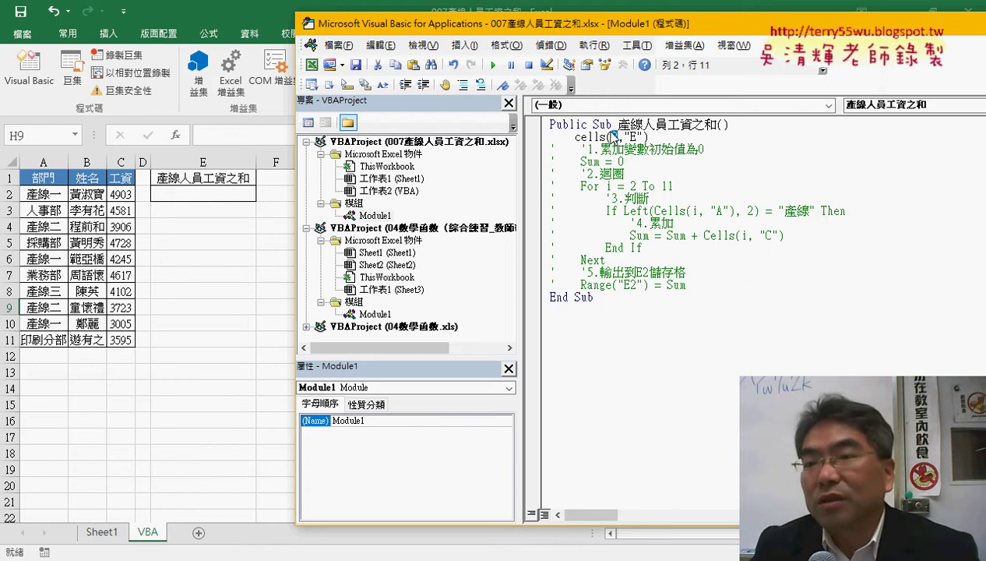
pyautogui.click(648, 137)
pyautogui.hotkey('shift', 'Left')
pyautogui.hotkey('shift', 'Left')
pyautogui.hotkey('shift', 'Left')
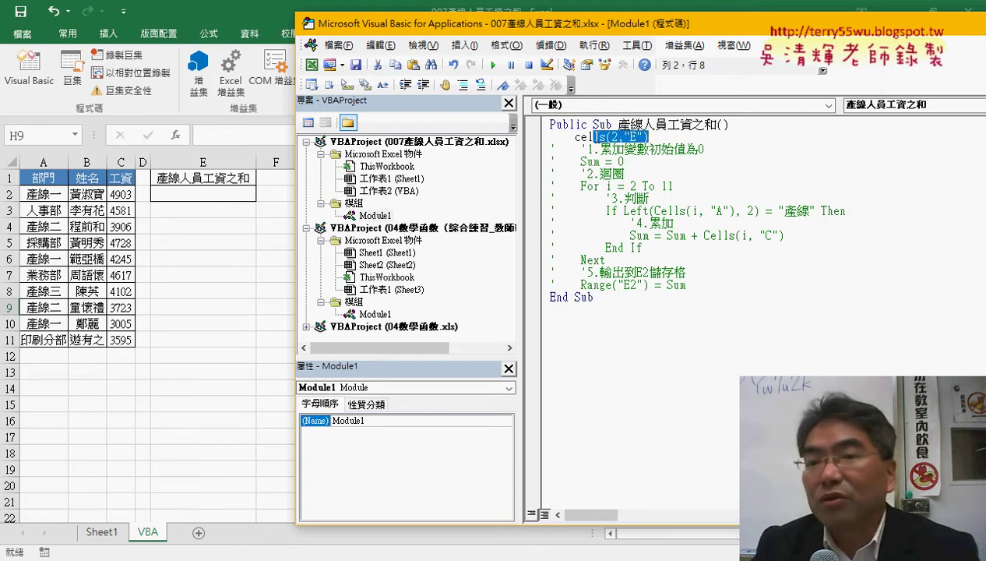
pyautogui.write('r')
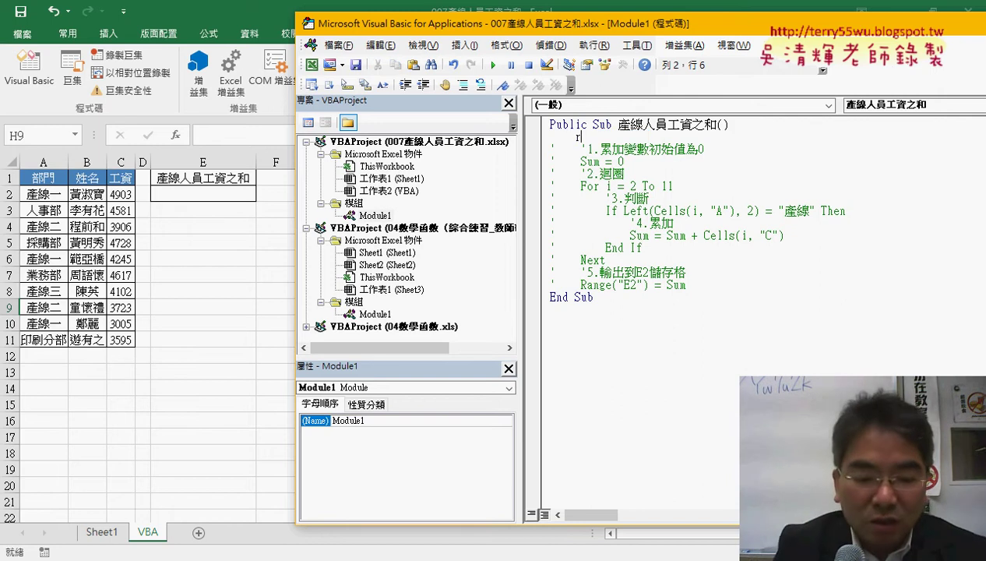
pyautogui.write('ange')
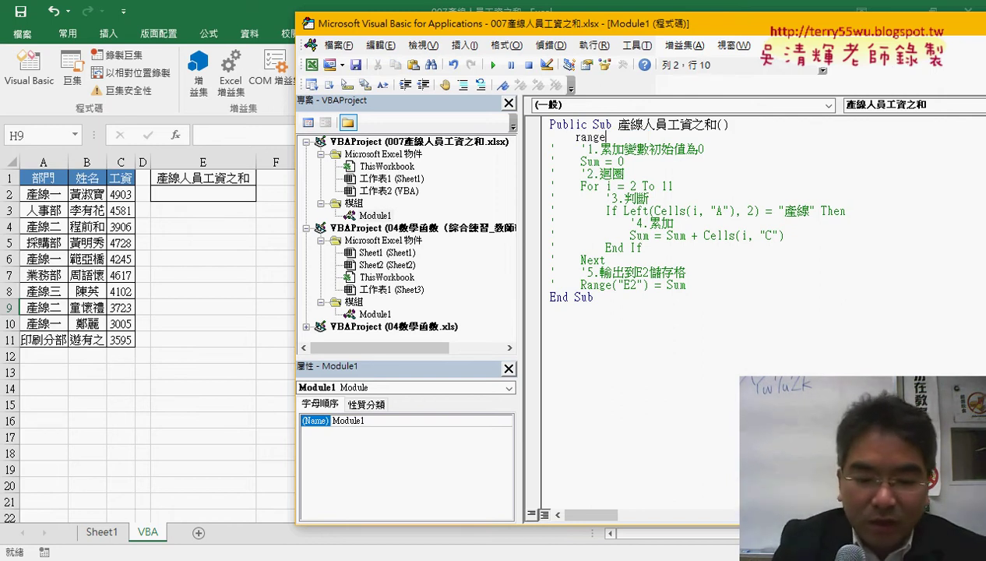
pyautogui.write('(')
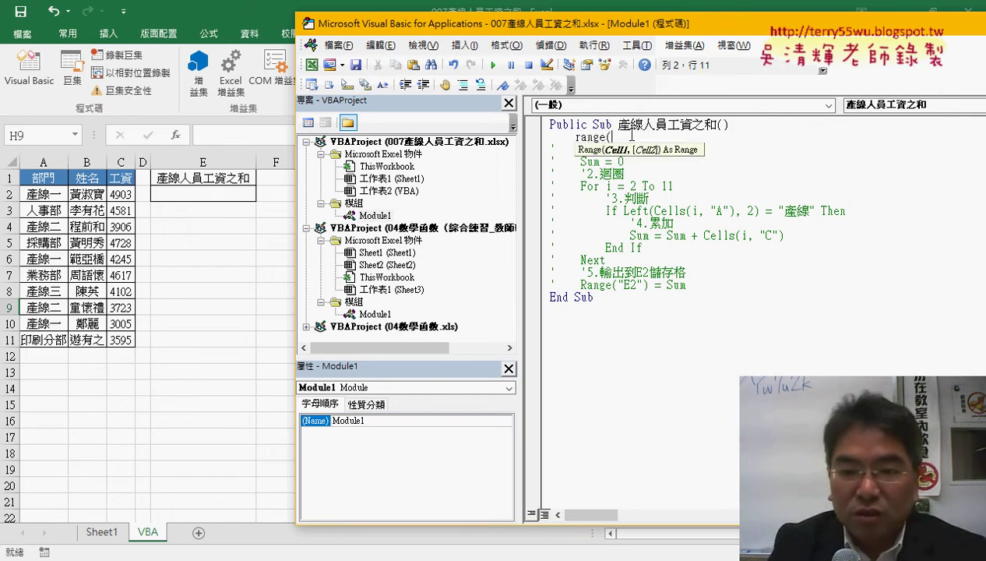
pyautogui.write('"E')
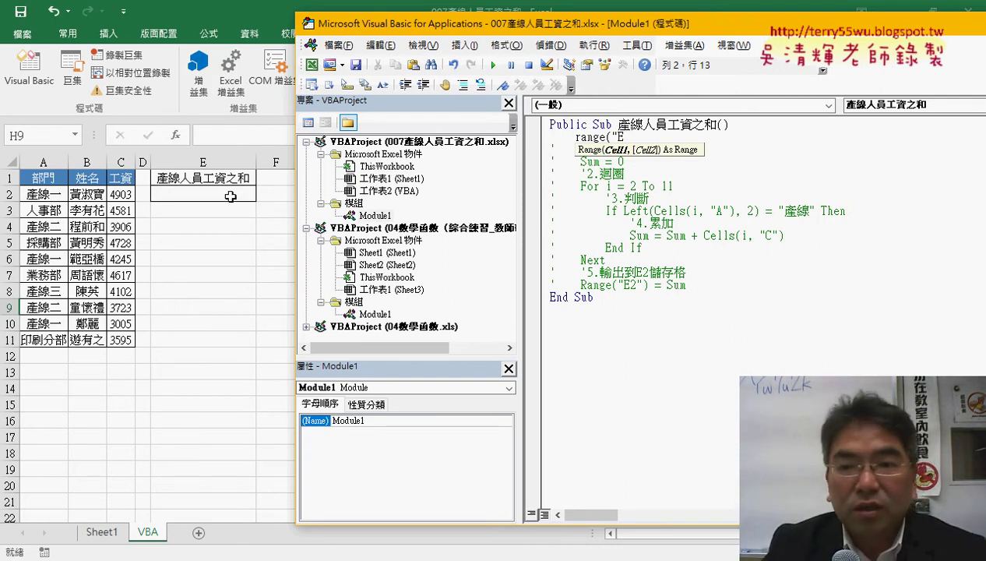
pyautogui.write('2"')
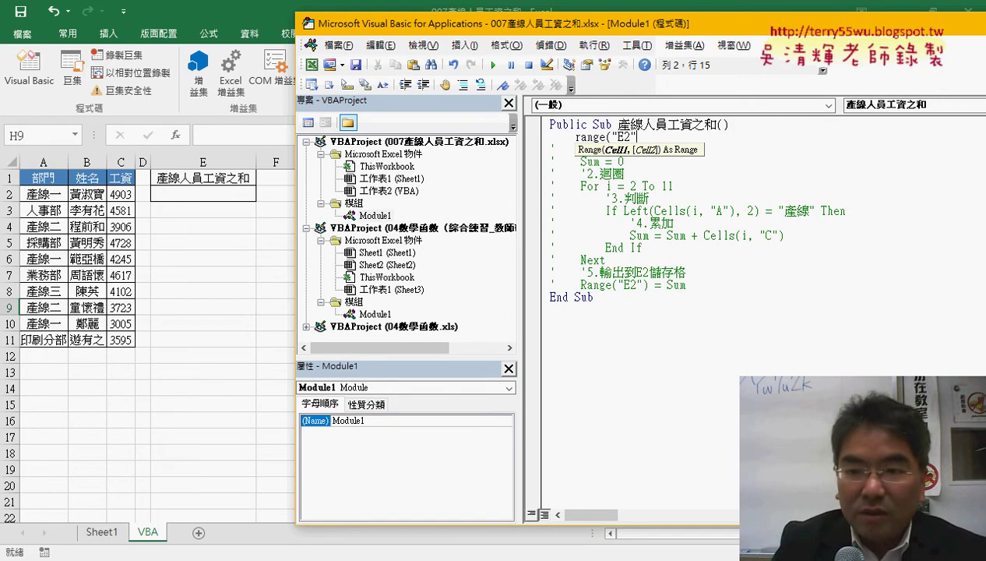
pyautogui.write(')')
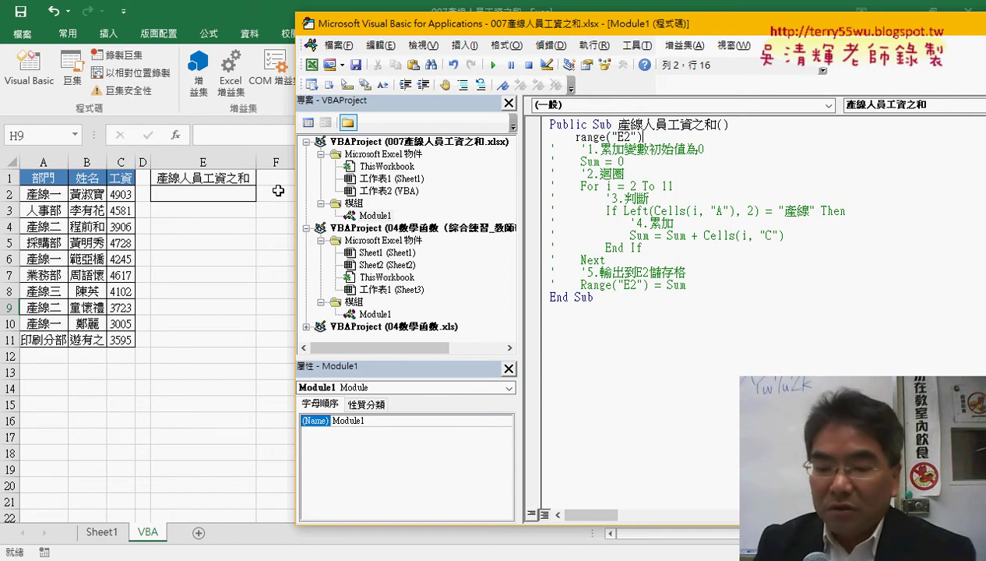
# Step: Assign the pasted SUMIF formula string to Range("E2") and dismiss the resulting compile error
pyautogui.write('=')
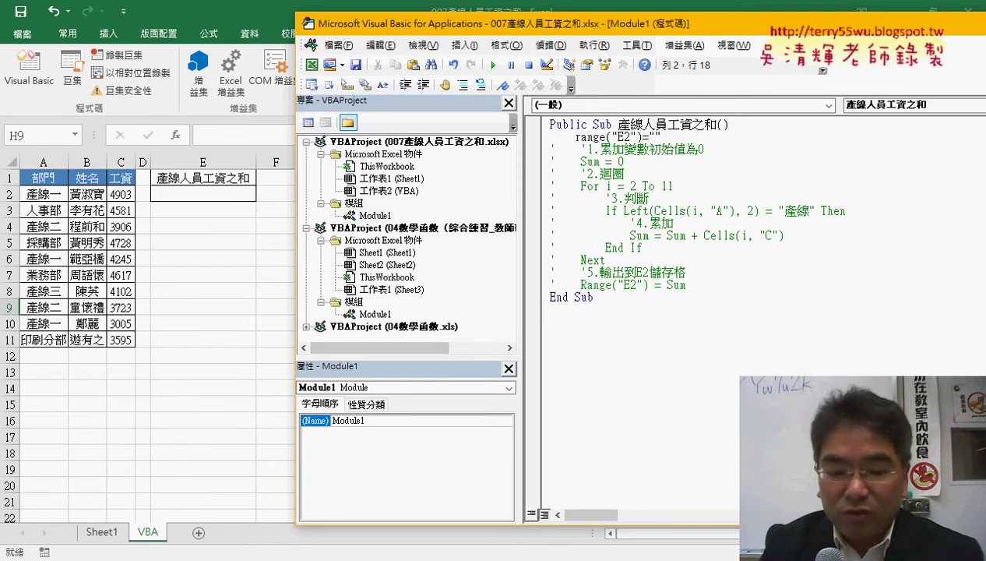
pyautogui.write('=SUMIF(A2:A11,"產線*",C2:C11)')
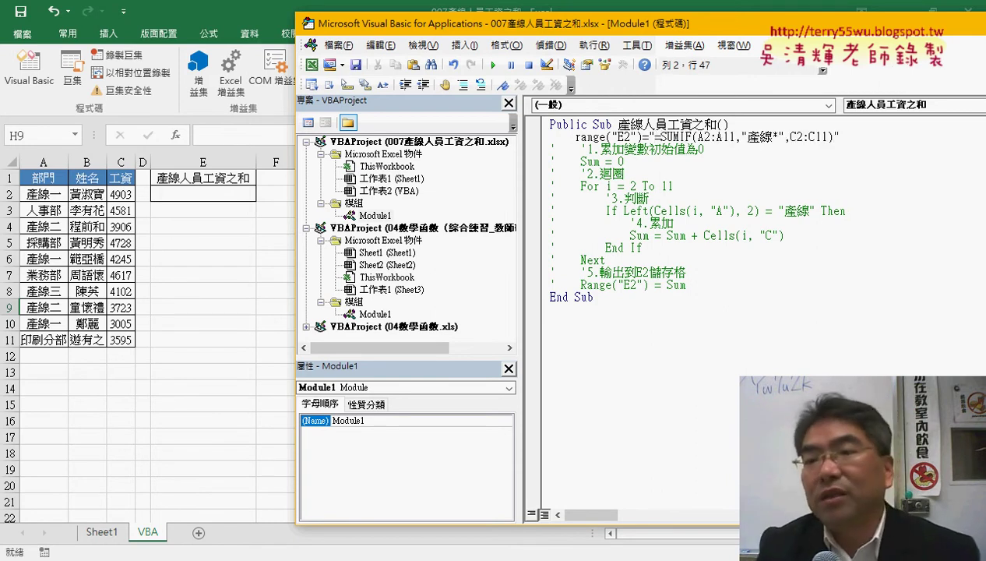
pyautogui.click(555, 257)
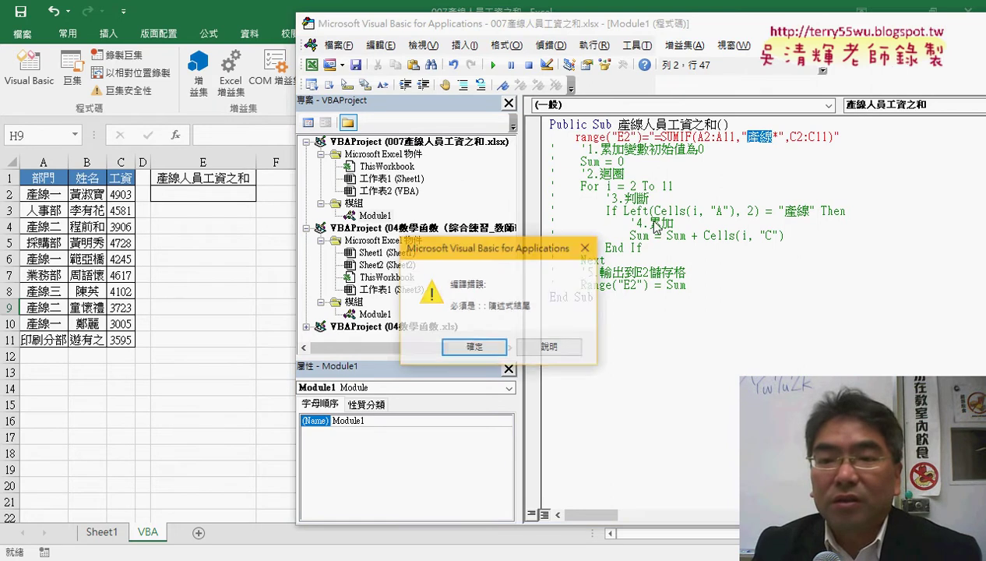
pyautogui.click(482, 347)
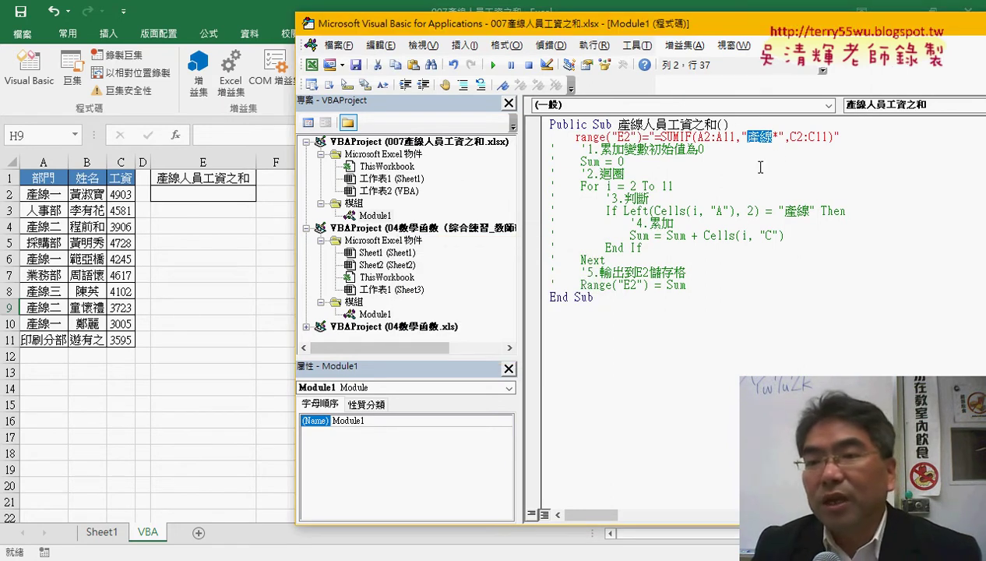
# Step: Double the quotes around 產線* so the line reads "=SUMIF(A2:A11,""產線*"",C2:C11)"
pyautogui.moveTo(657, 136); pyautogui.dragTo(835, 135)
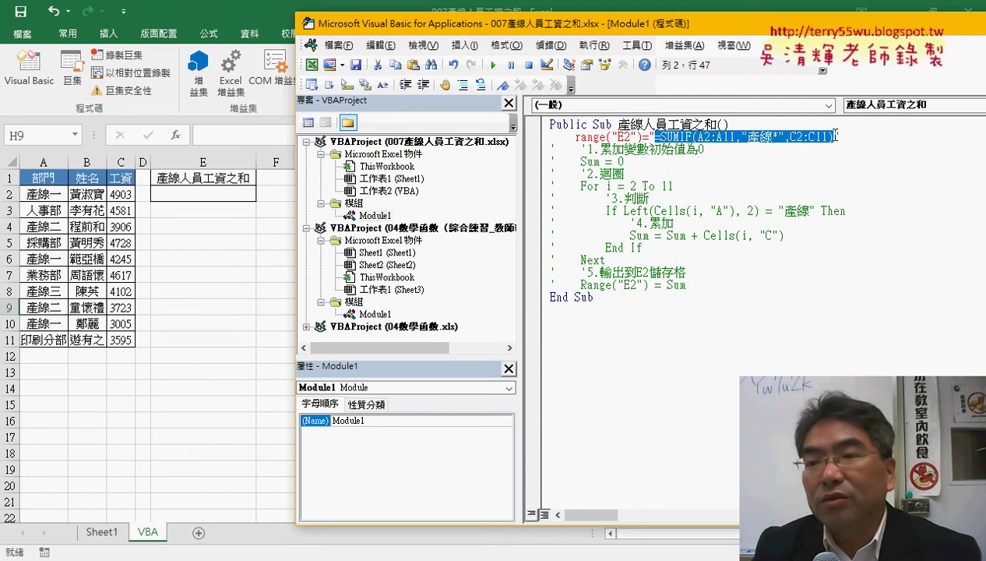
pyautogui.click(746, 137)
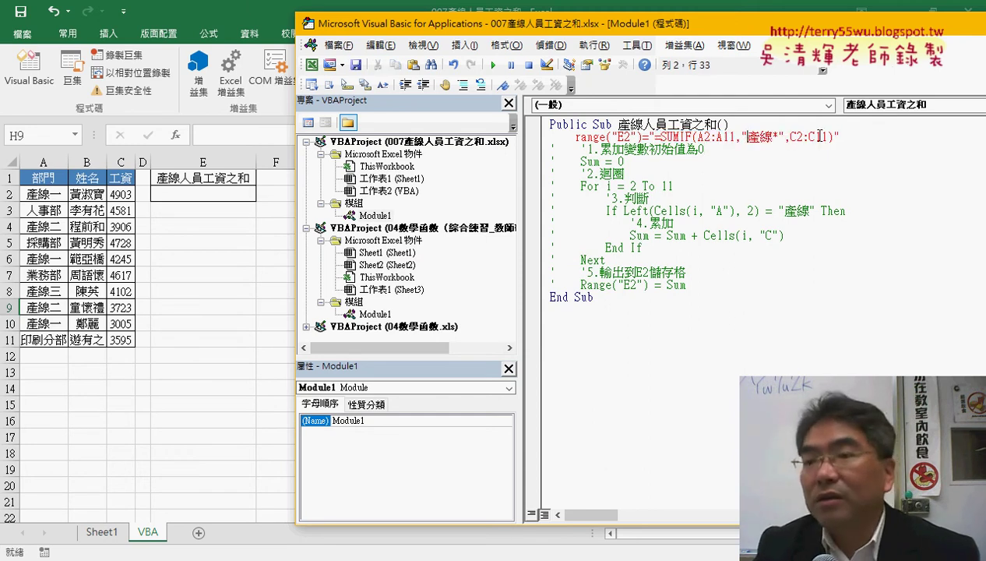
pyautogui.write('"')
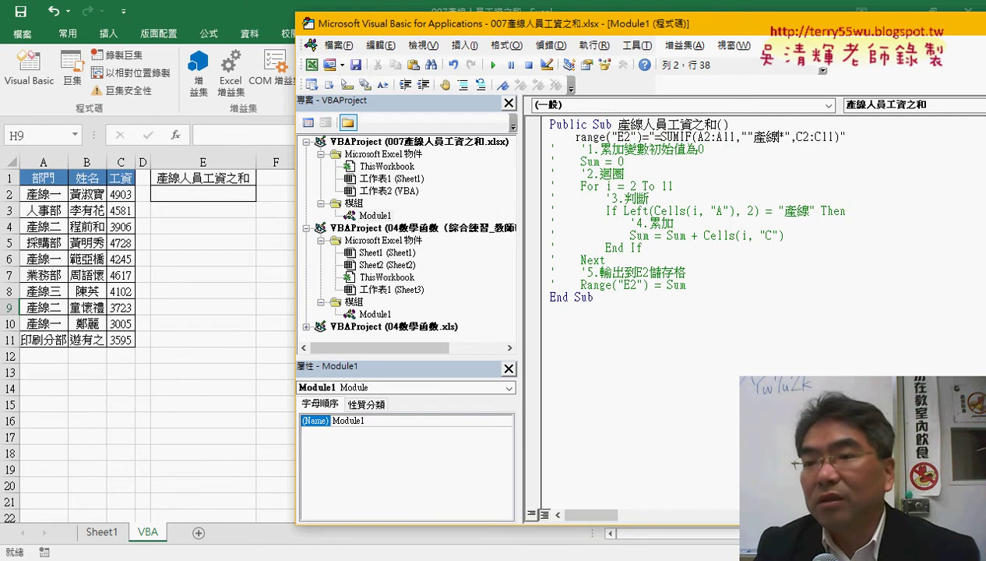
pyautogui.write('"')
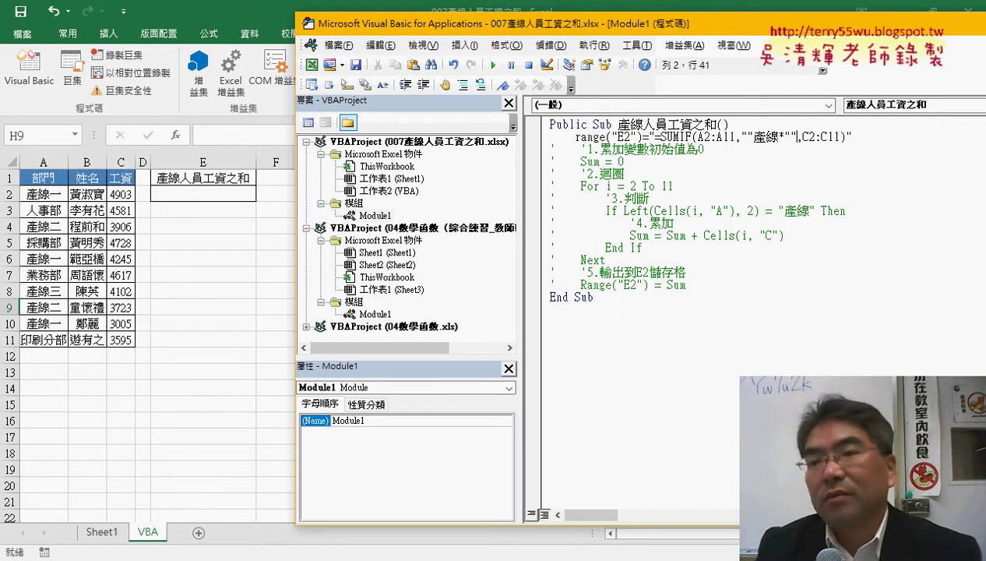
pyautogui.click(839, 281)
pyautogui.click(661, 137)
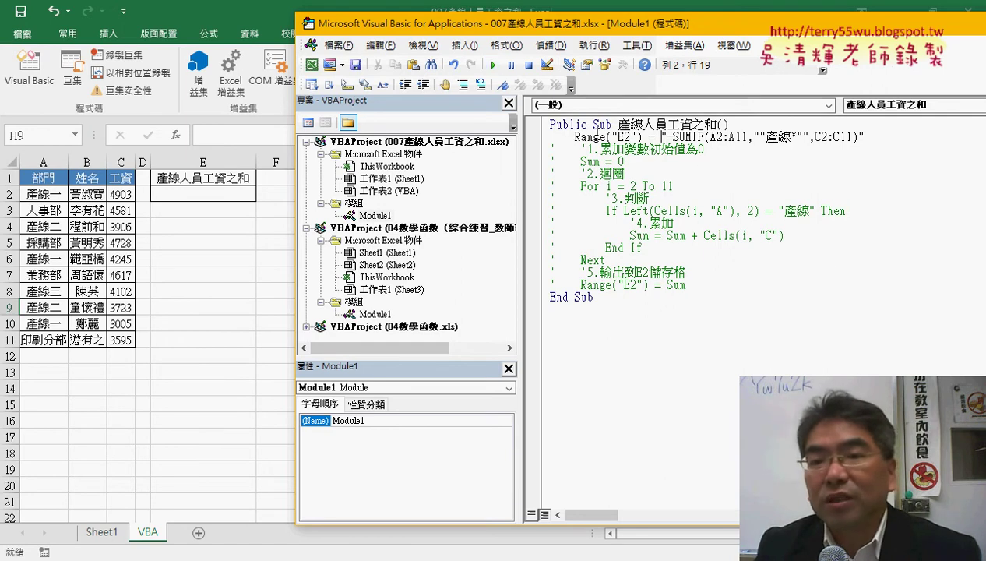
# Step: Run the macro and confirm E2 holds the SUMIF formula showing 23884
pyautogui.moveTo(644, 137); pyautogui.dragTo(578, 137)
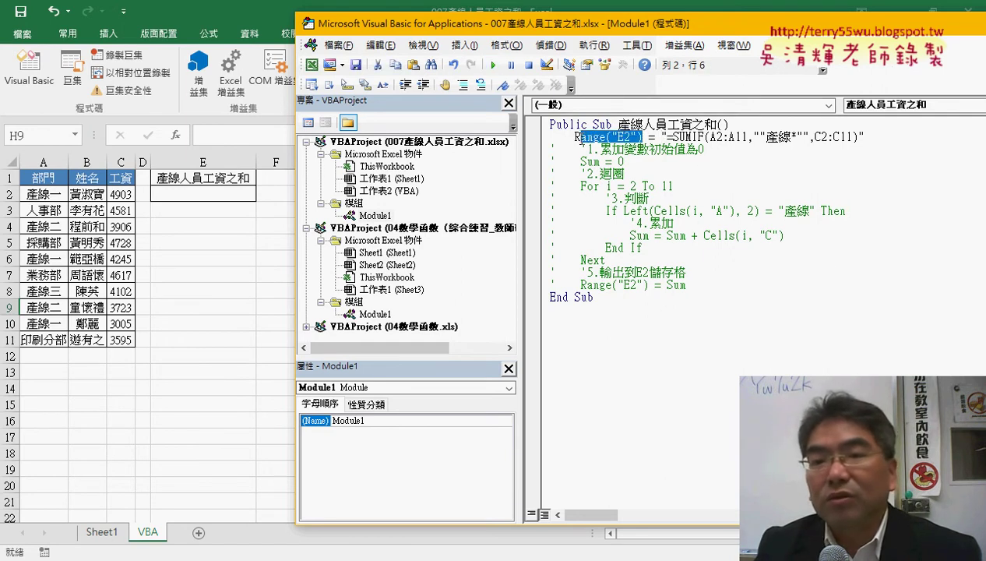
pyautogui.moveTo(673, 138); pyautogui.dragTo(858, 137)
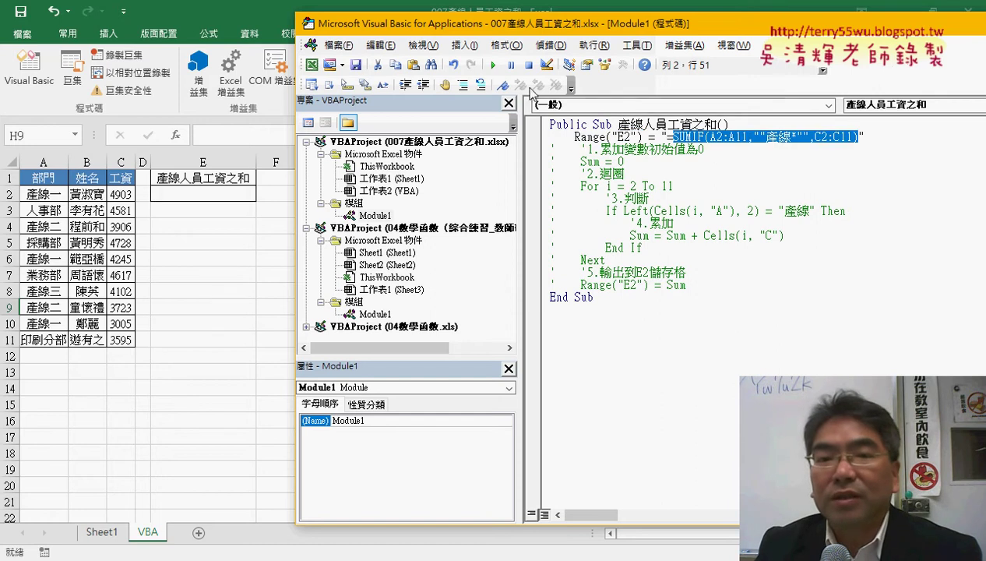
pyautogui.click(492, 66)
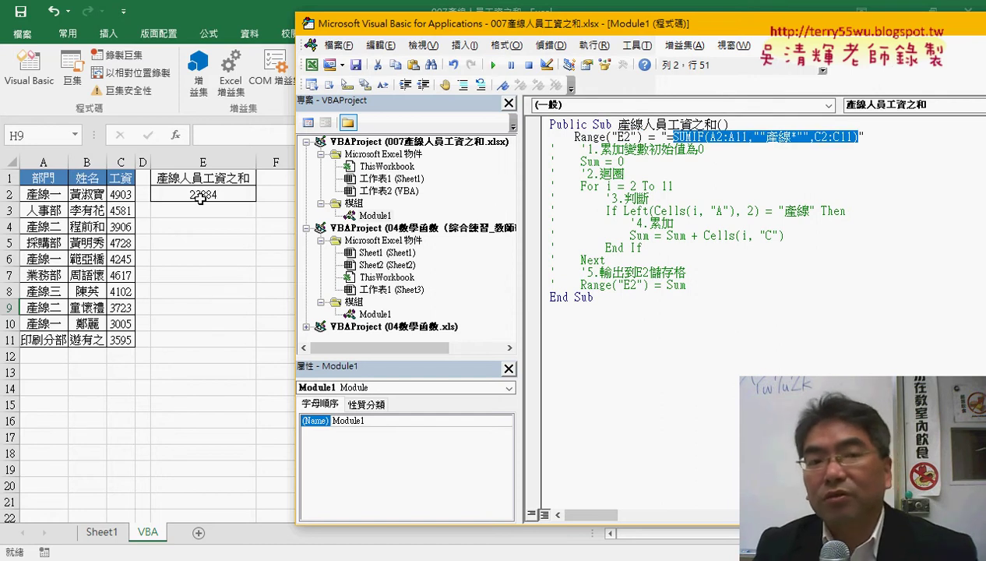
pyautogui.click(201, 194)
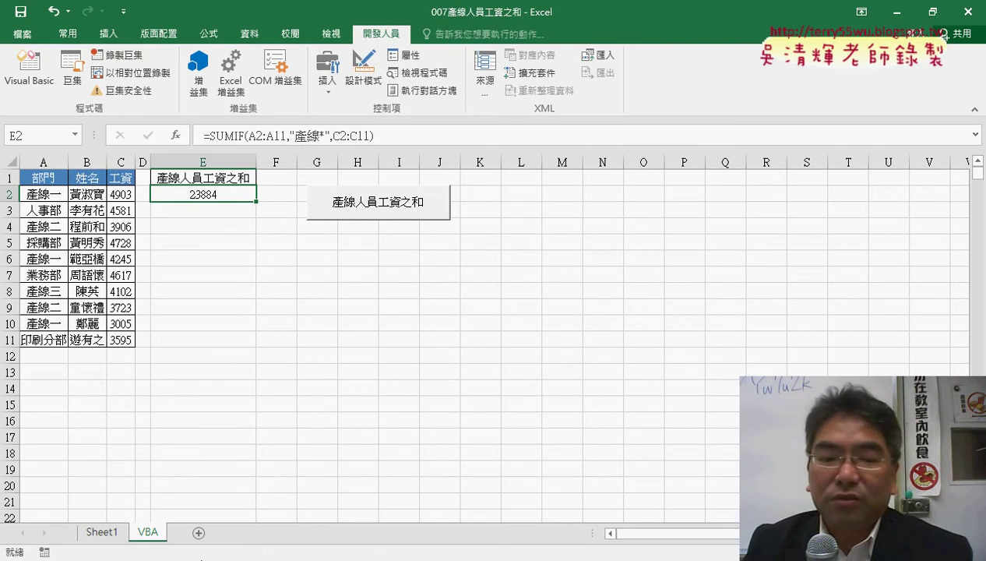
pyautogui.click(291, 322)
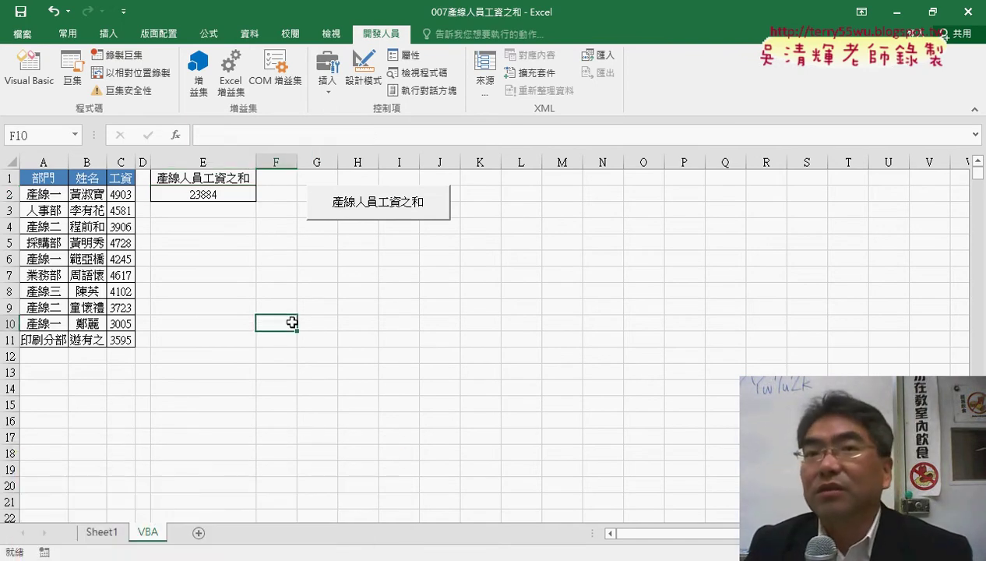
pyautogui.click(238, 195)
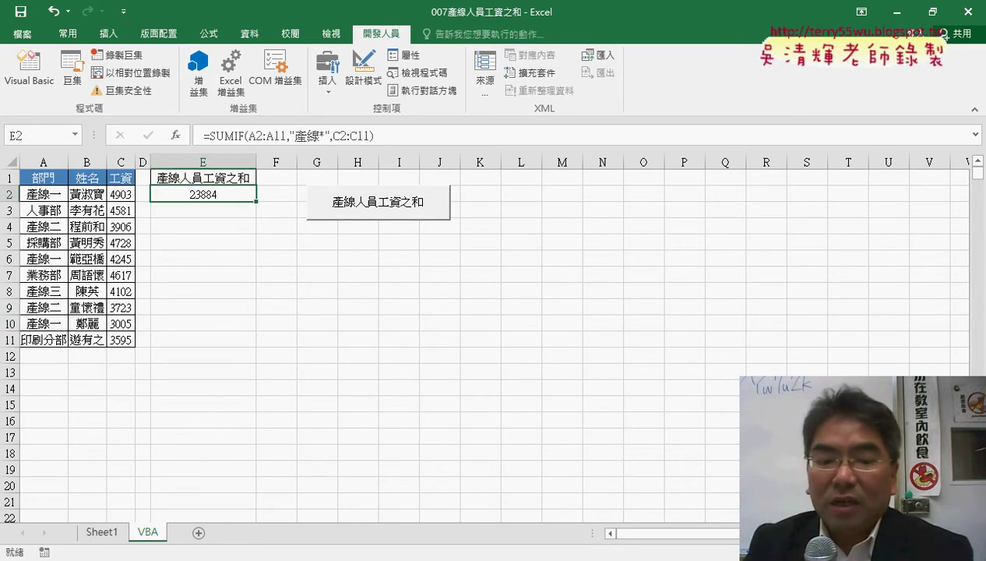
# Step: Comment out the Range("E2") SUMIF line with a leading apostrophe
pyautogui.click(599, 505)
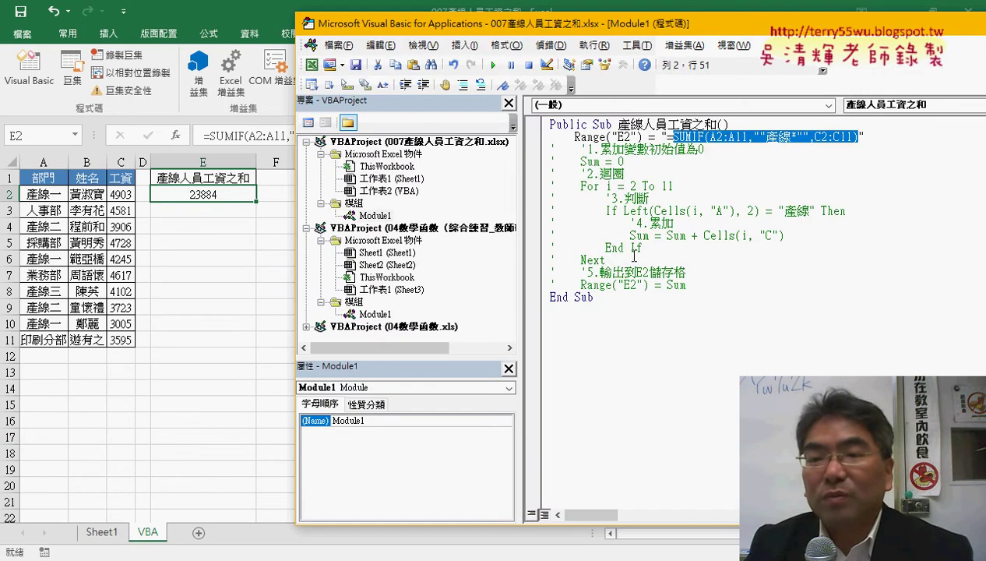
pyautogui.moveTo(885, 137); pyautogui.dragTo(520, 140)
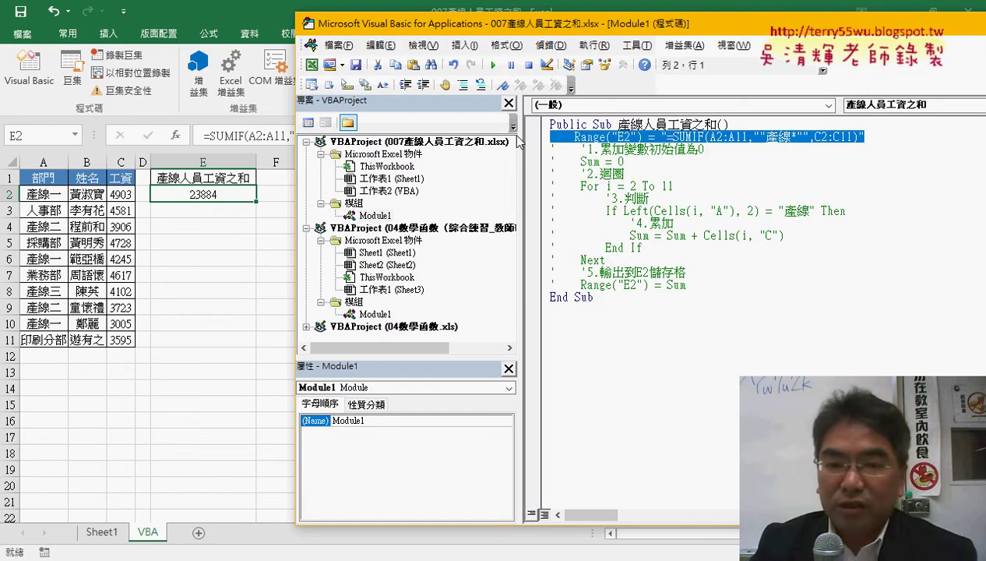
pyautogui.press('Left')
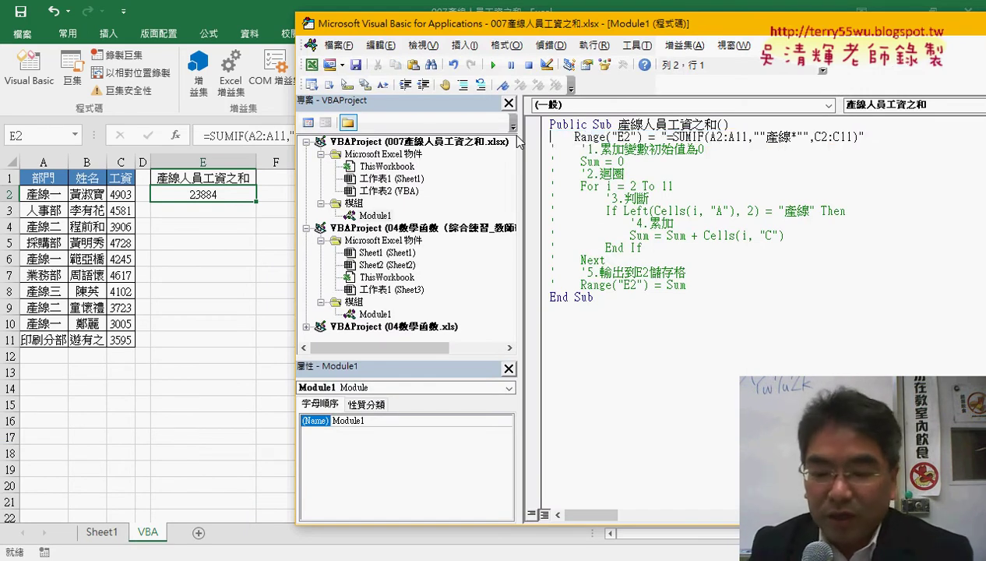
pyautogui.write("'")
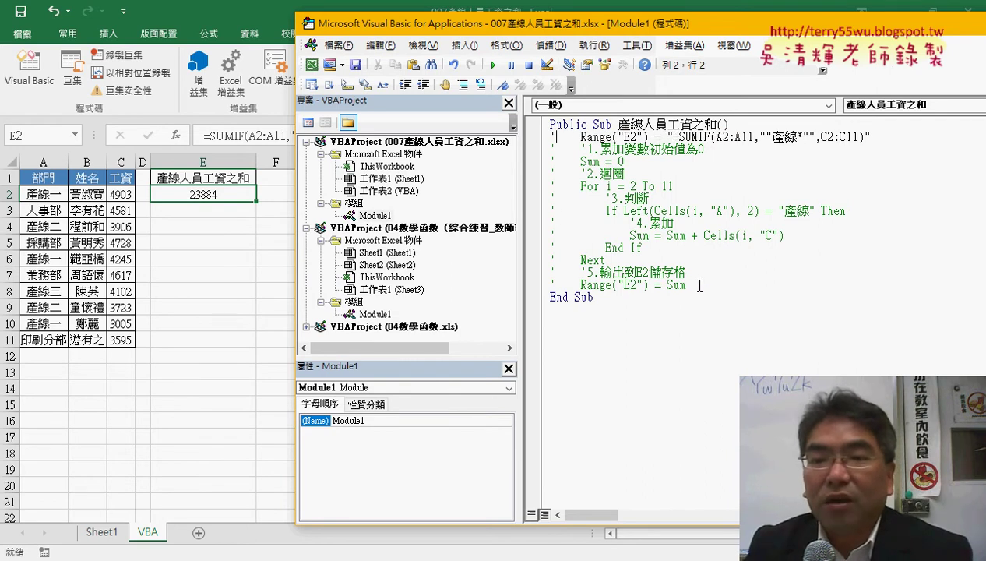
# Step: Uncomment the loop code lines below and clear cell E2 on the worksheet
pyautogui.moveTo(700, 286); pyautogui.dragTo(545, 148)
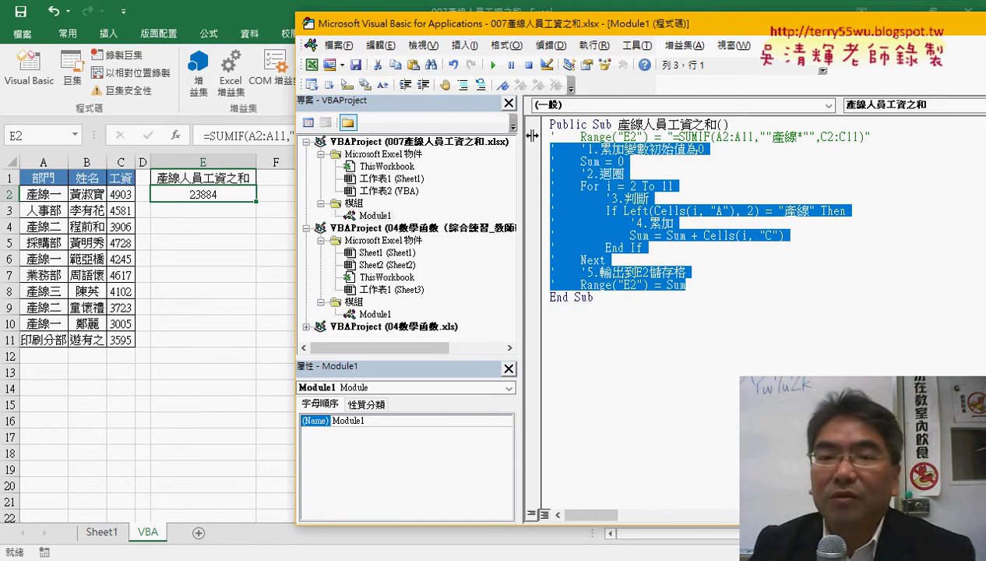
pyautogui.click(480, 84)
pyautogui.click(698, 235)
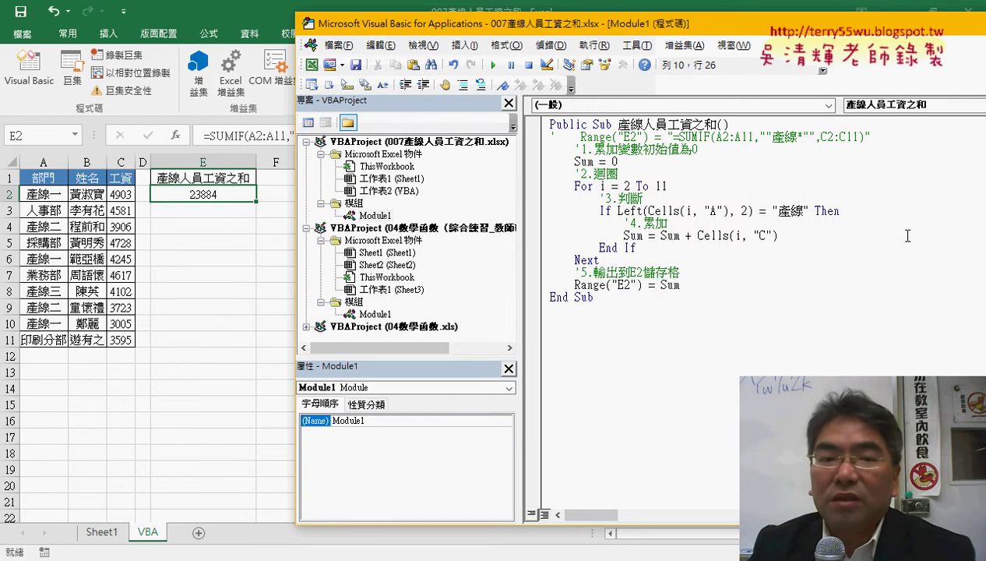
pyautogui.click(204, 195)
pyautogui.press('Delete')
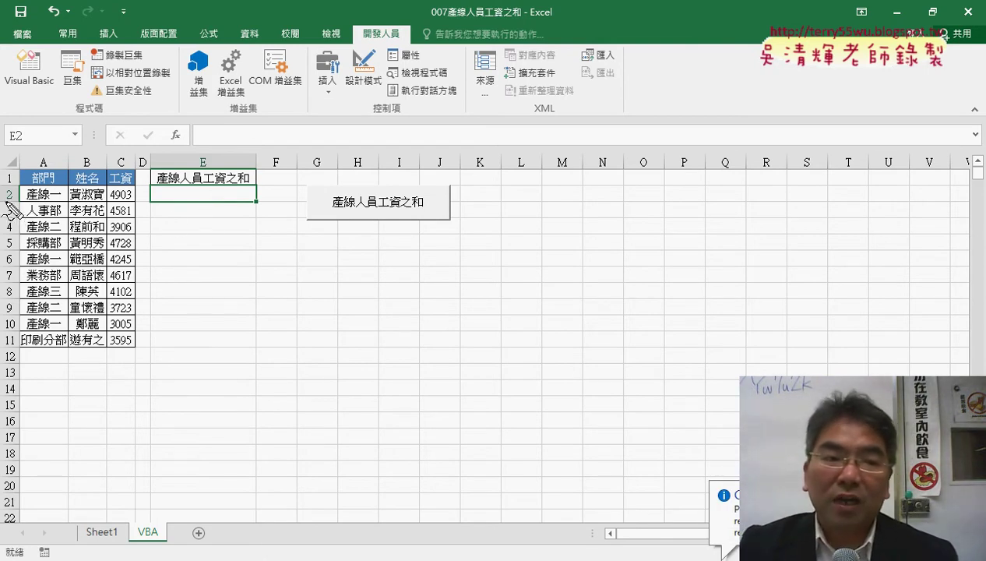
pyautogui.moveTo(19, 196); pyautogui.dragTo(16, 204)
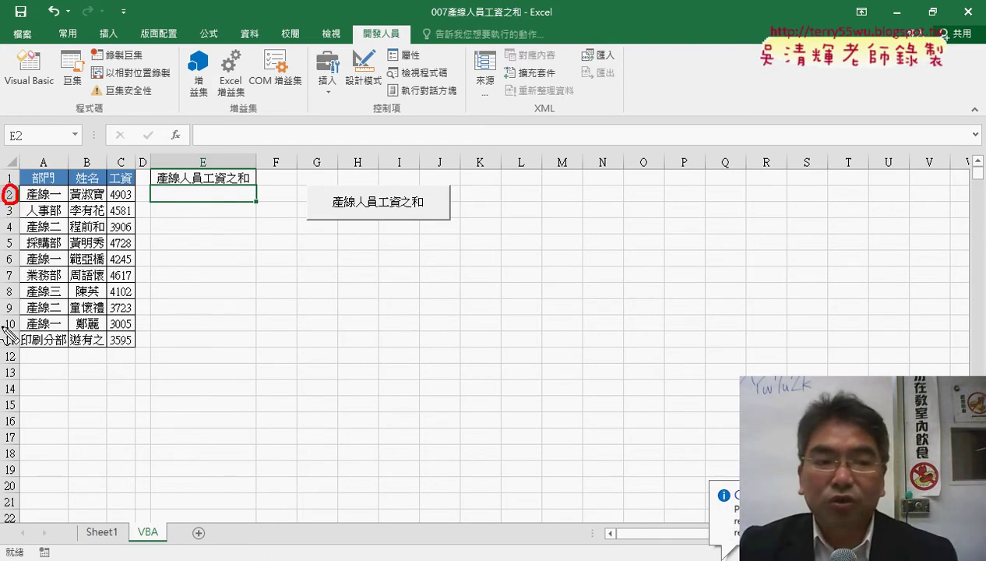
pyautogui.moveTo(8, 334); pyautogui.dragTo(14, 349)
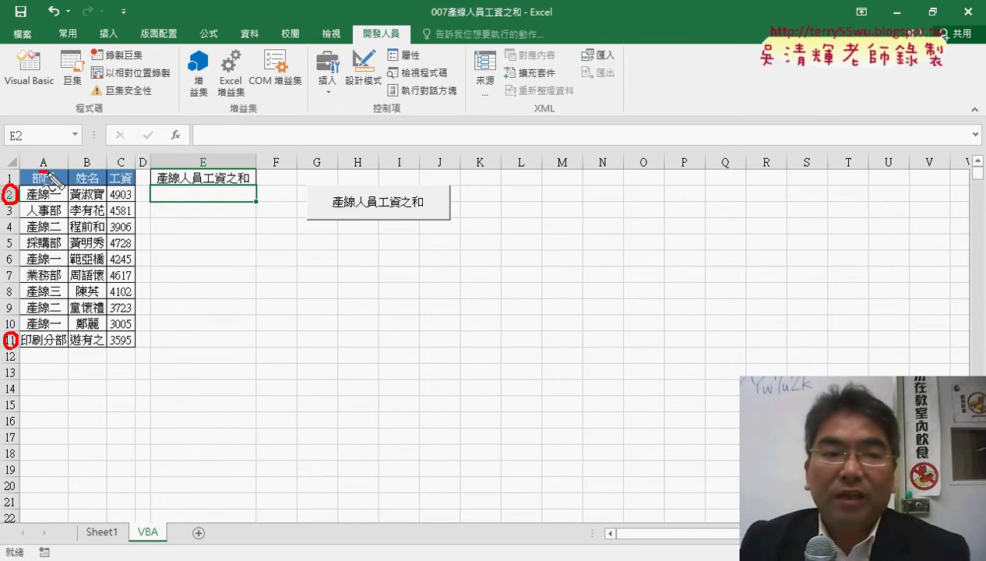
pyautogui.moveTo(38, 176)
pyautogui.mouseDown()
pyautogui.moveTo(53, 177)
pyautogui.moveTo(61, 202)
pyautogui.mouseUp()
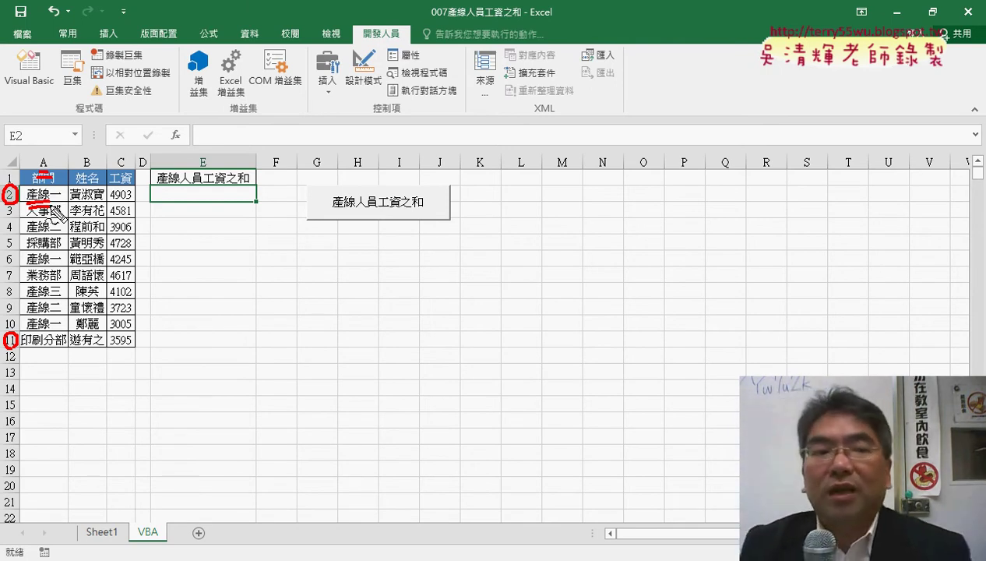
pyautogui.moveTo(112, 203); pyautogui.dragTo(109, 191)
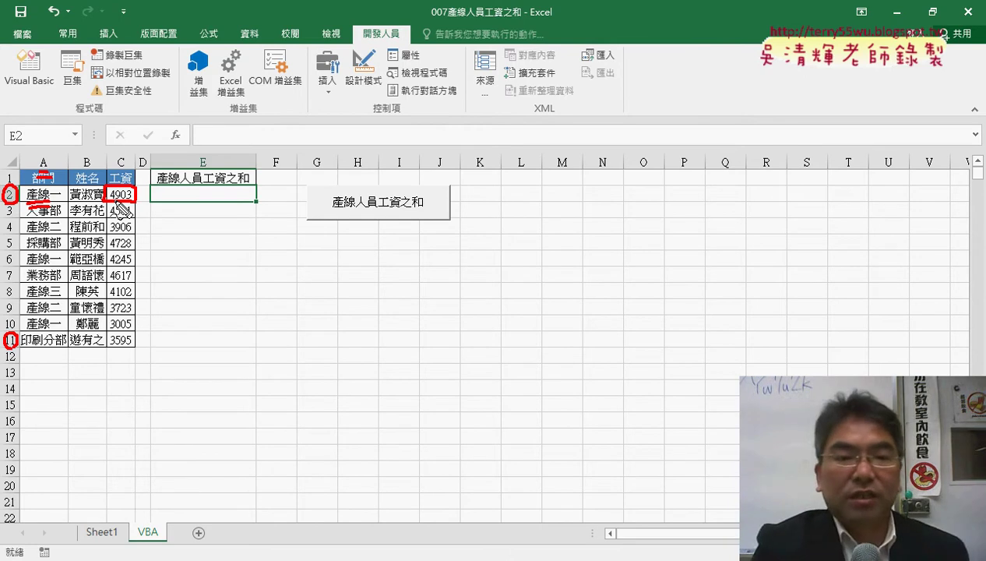
pyautogui.press('Escape')
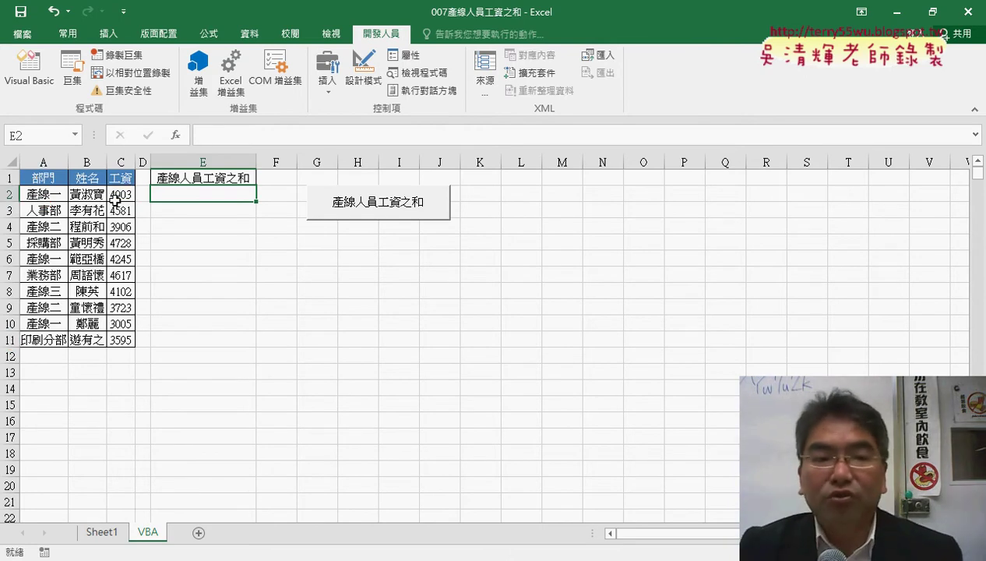
pyautogui.click(116, 199)
pyautogui.moveTo(332, 555)
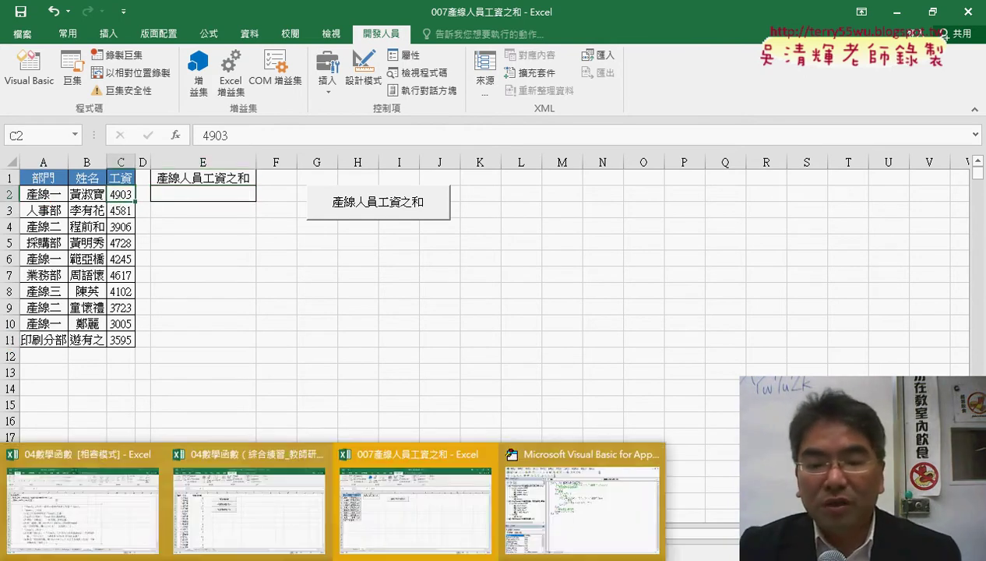
pyautogui.click(534, 474)
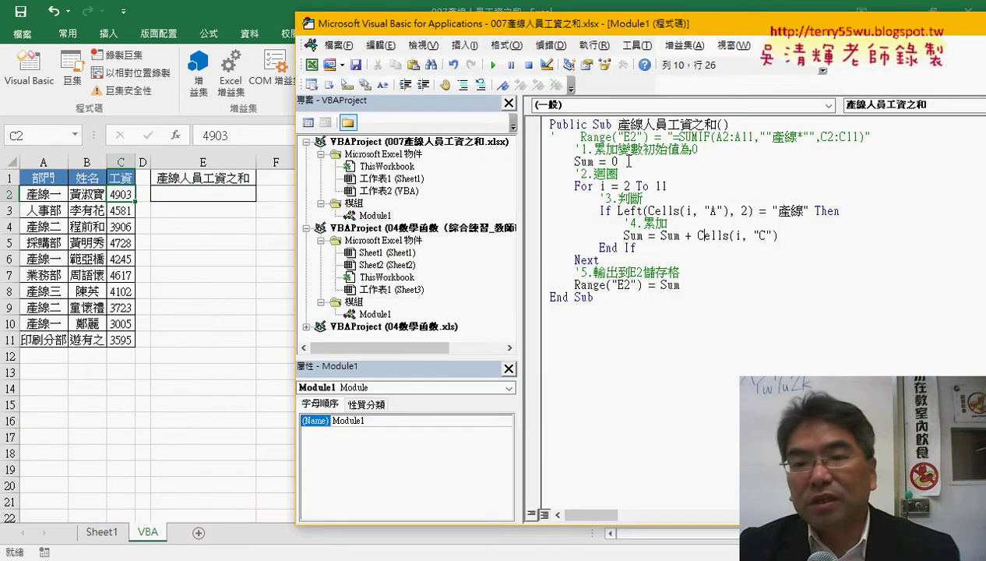
pyautogui.moveTo(629, 161); pyautogui.dragTo(583, 161)
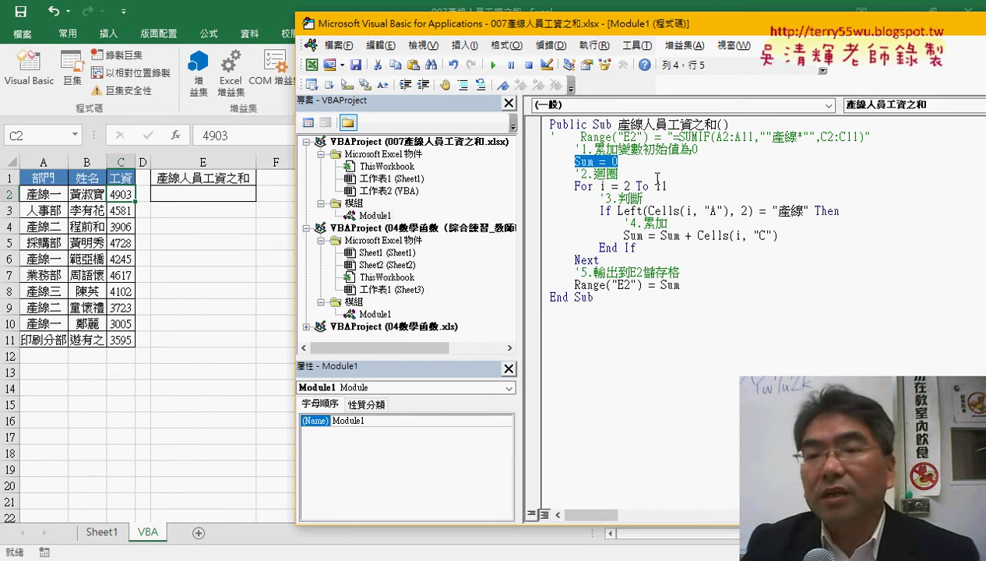
pyautogui.click(613, 161)
pyautogui.moveTo(612, 161); pyautogui.dragTo(599, 161)
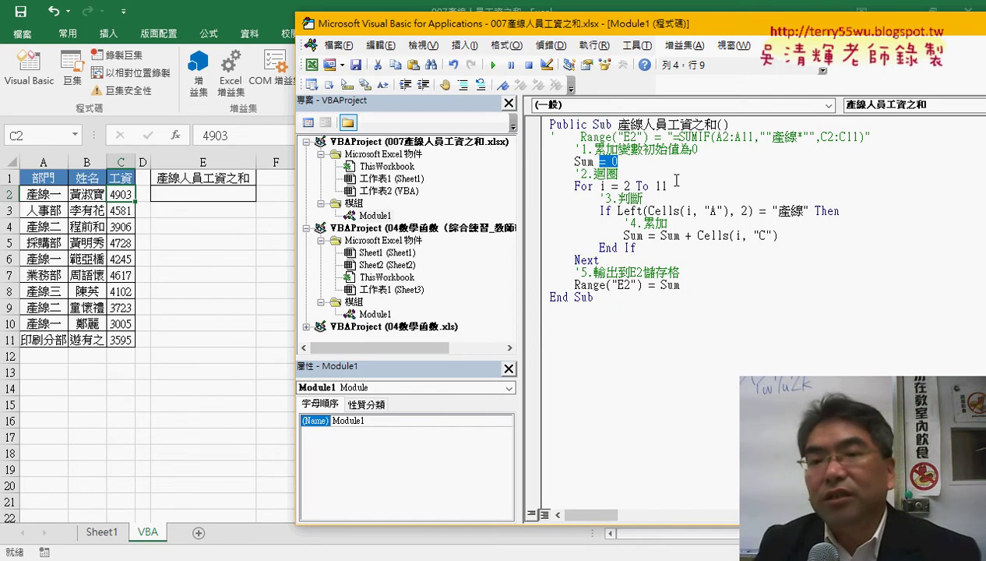
pyautogui.moveTo(575, 162); pyautogui.dragTo(618, 162)
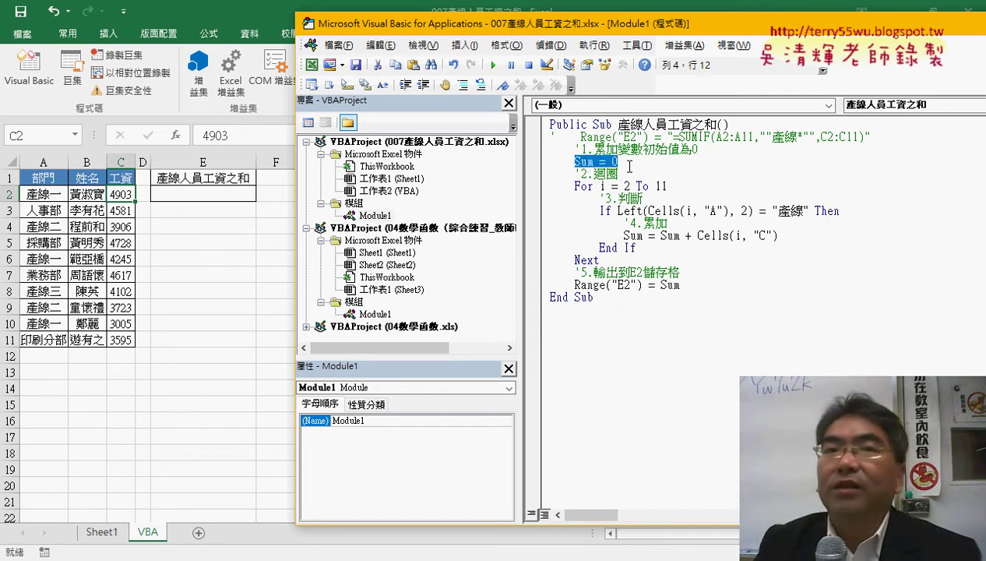
pyautogui.click(586, 187)
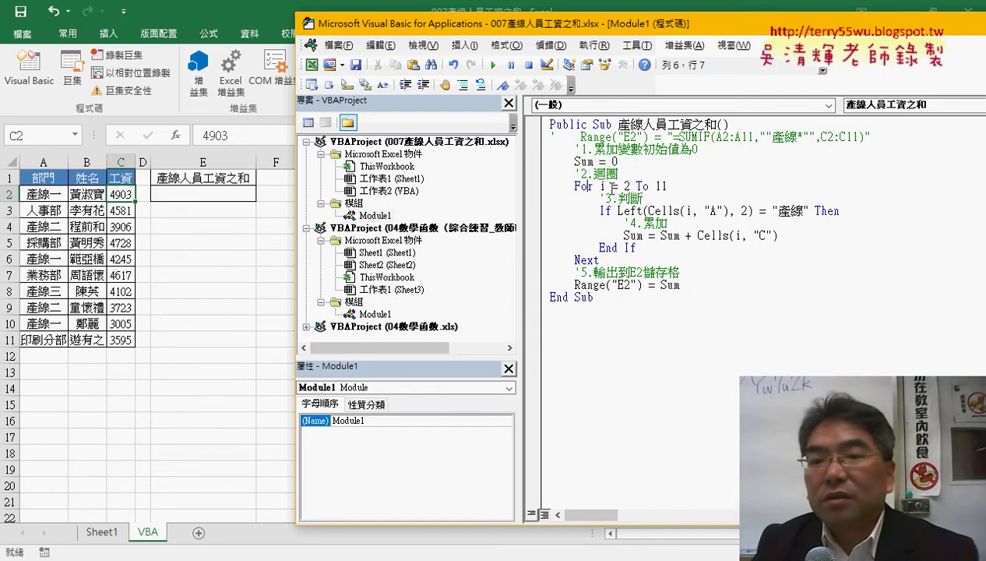
pyautogui.moveTo(621, 187); pyautogui.dragTo(670, 188)
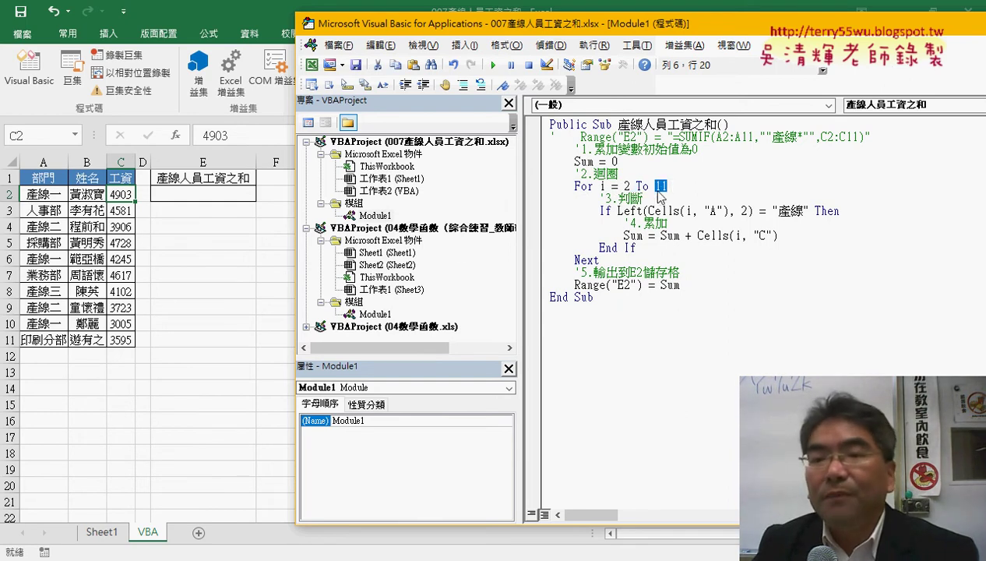
pyautogui.click(587, 261)
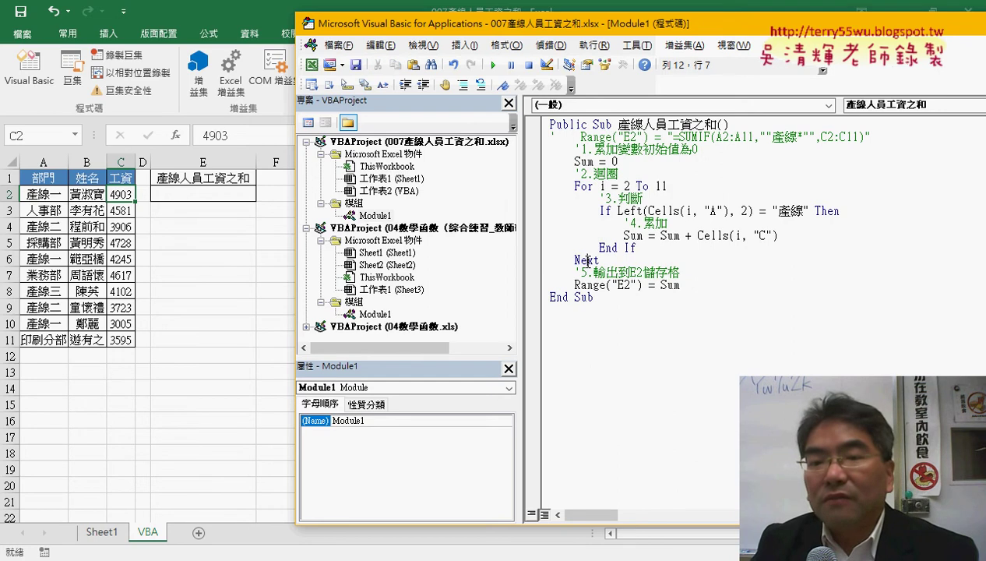
pyautogui.click(609, 211)
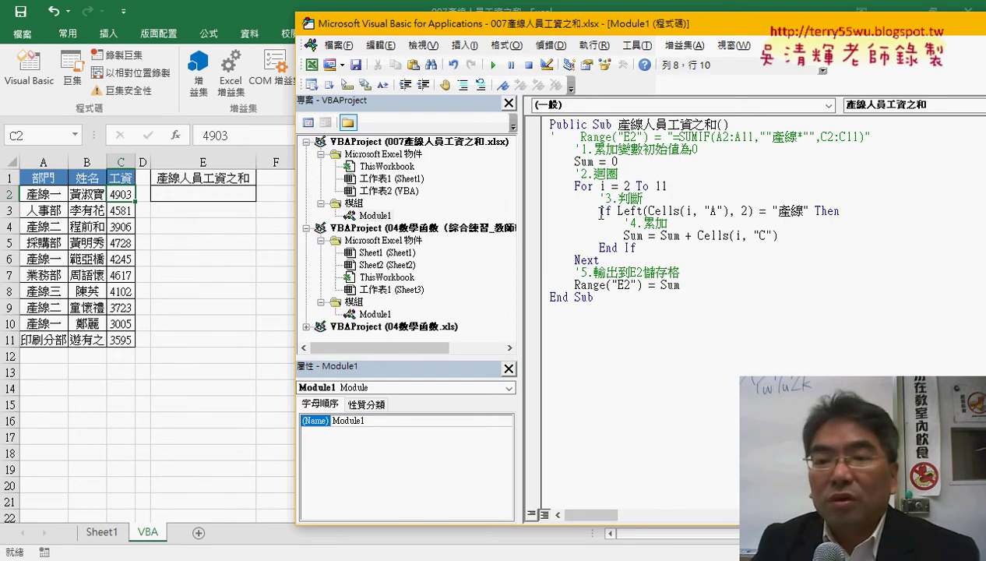
pyautogui.moveTo(648, 212); pyautogui.dragTo(729, 212)
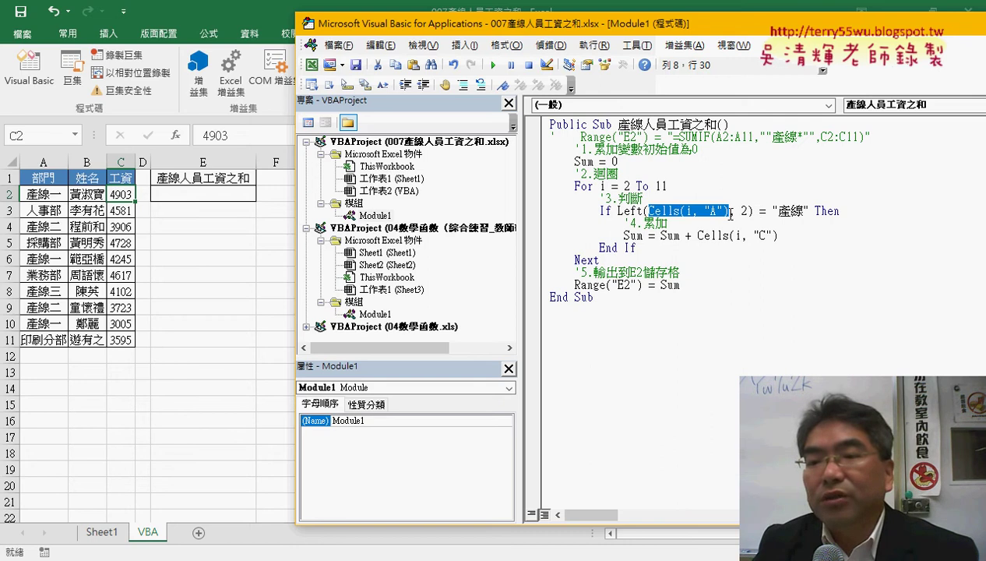
pyautogui.moveTo(730, 212); pyautogui.dragTo(748, 212)
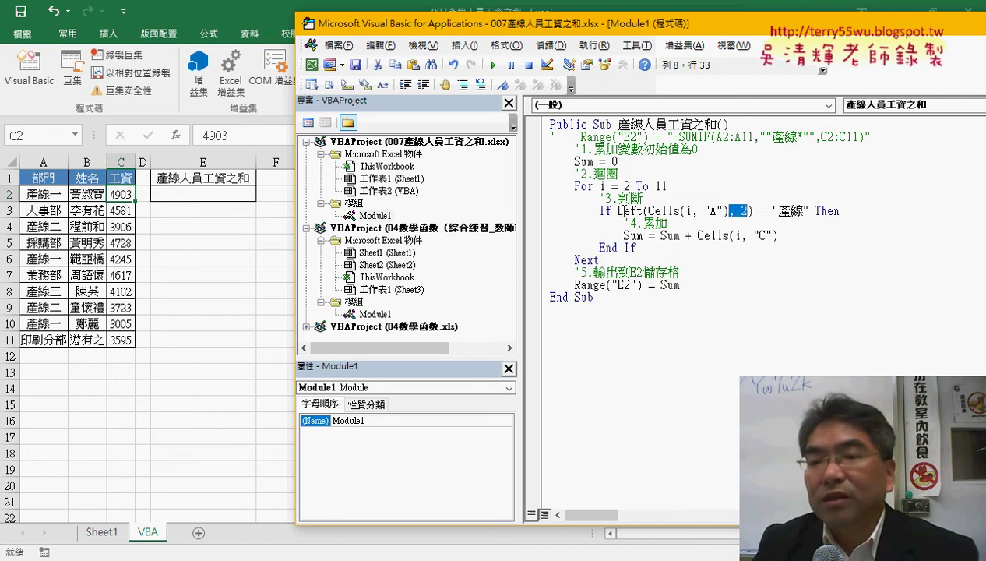
pyautogui.moveTo(773, 212)
pyautogui.mouseDown()
pyautogui.moveTo(810, 212)
pyautogui.moveTo(614, 211)
pyautogui.mouseUp()
pyautogui.click(827, 212)
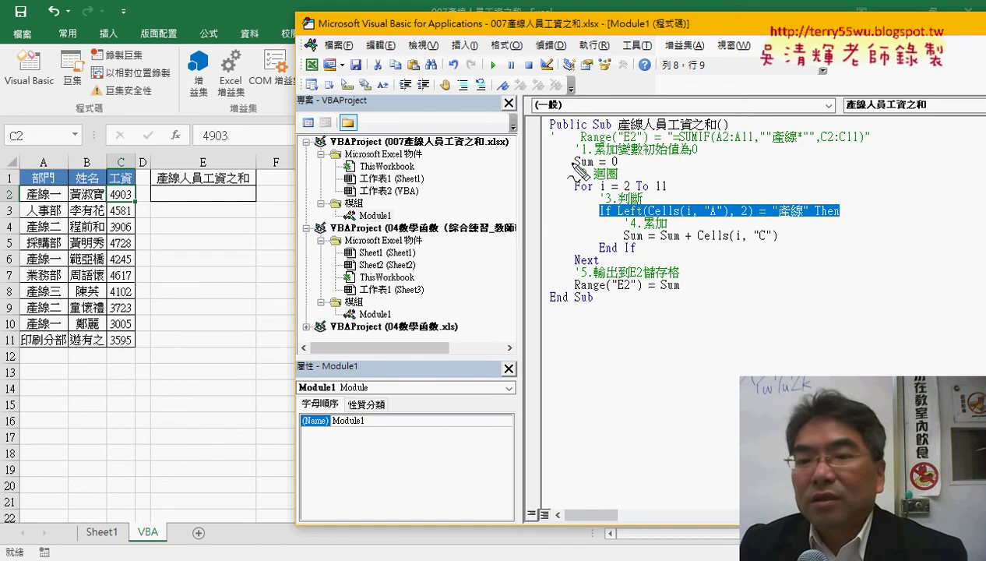
pyautogui.moveTo(665, 244); pyautogui.dragTo(779, 243)
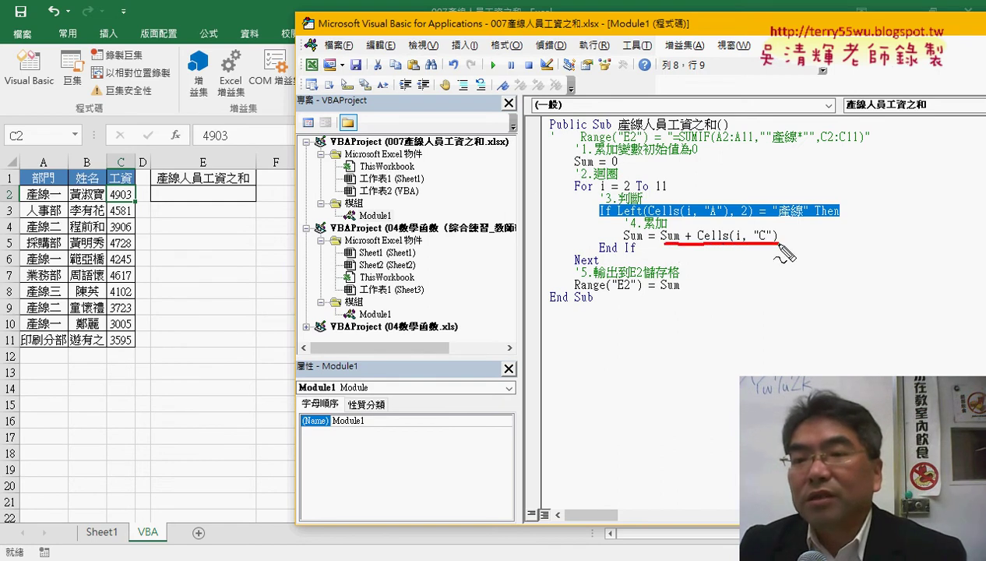
pyautogui.moveTo(719, 229); pyautogui.dragTo(635, 234)
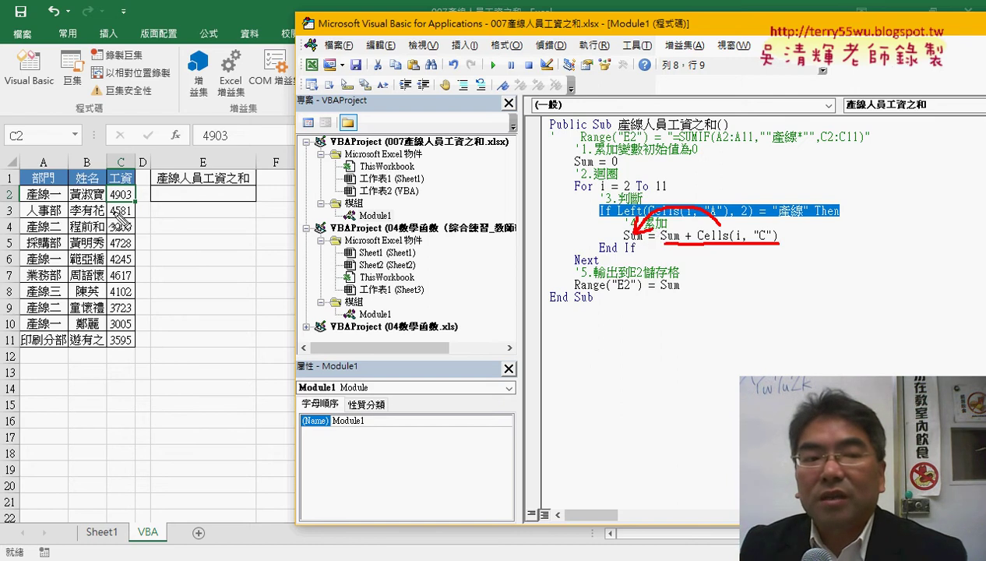
pyautogui.moveTo(58, 201)
pyautogui.mouseDown()
pyautogui.moveTo(29, 197)
pyautogui.moveTo(59, 190)
pyautogui.moveTo(131, 204)
pyautogui.mouseUp()
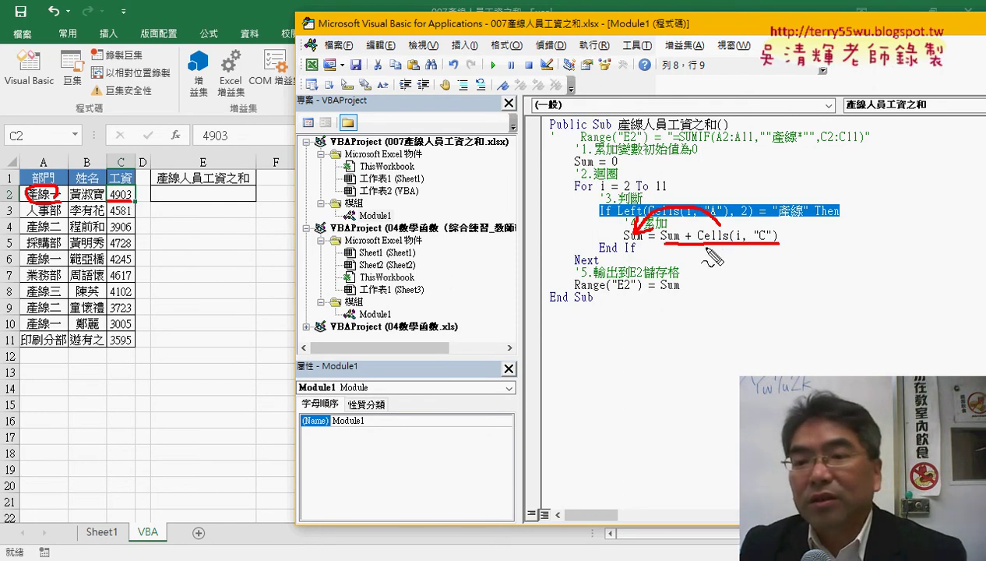
pyautogui.moveTo(661, 250)
pyautogui.mouseDown()
pyautogui.moveTo(684, 248)
pyautogui.moveTo(681, 231)
pyautogui.moveTo(696, 233)
pyautogui.mouseUp()
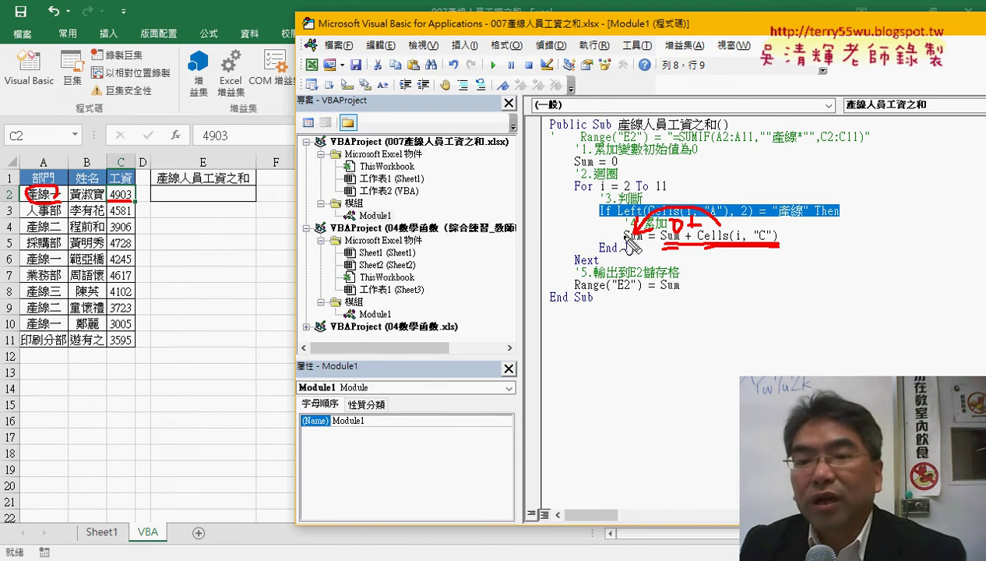
pyautogui.moveTo(625, 242); pyautogui.dragTo(652, 242)
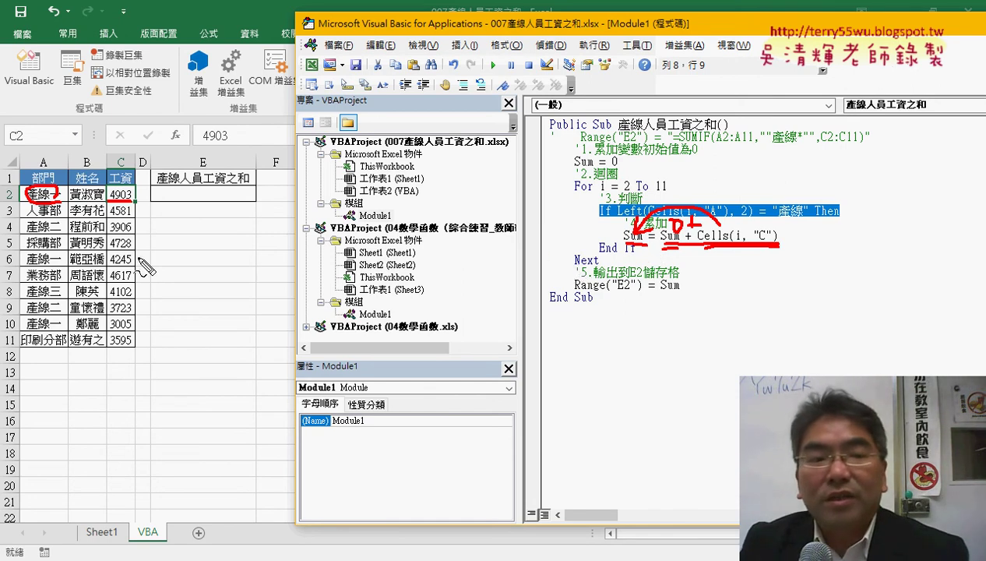
pyautogui.moveTo(27, 232); pyautogui.dragTo(132, 233)
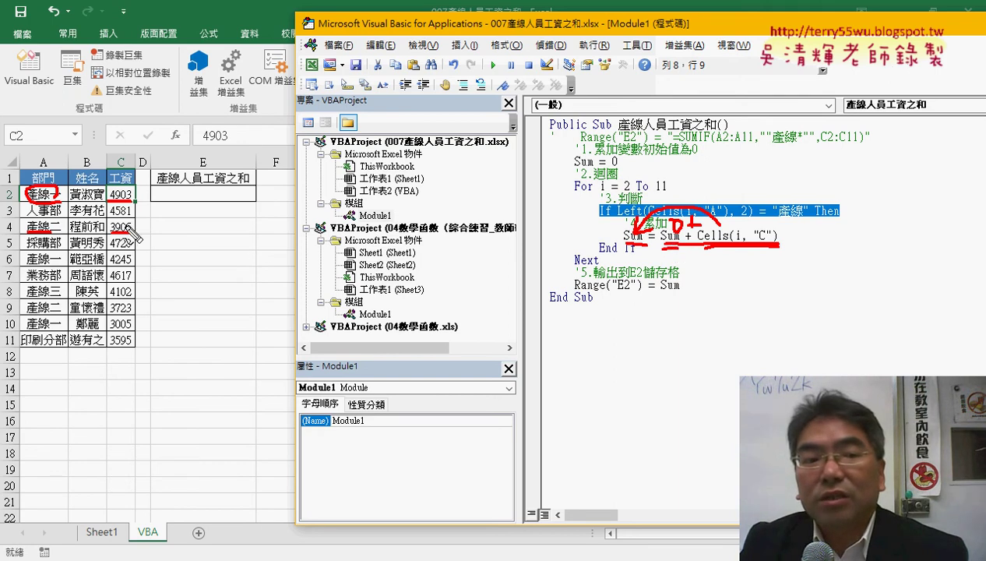
pyautogui.moveTo(665, 248); pyautogui.dragTo(676, 248)
pyautogui.moveTo(704, 248); pyautogui.dragTo(715, 248)
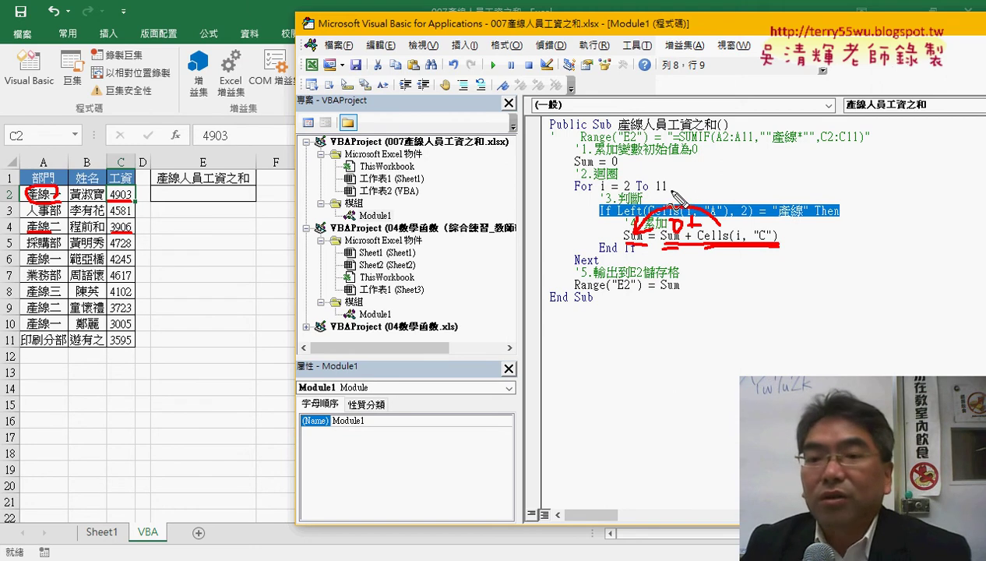
pyautogui.moveTo(580, 265)
pyautogui.mouseDown()
pyautogui.moveTo(602, 264)
pyautogui.moveTo(565, 265)
pyautogui.mouseUp()
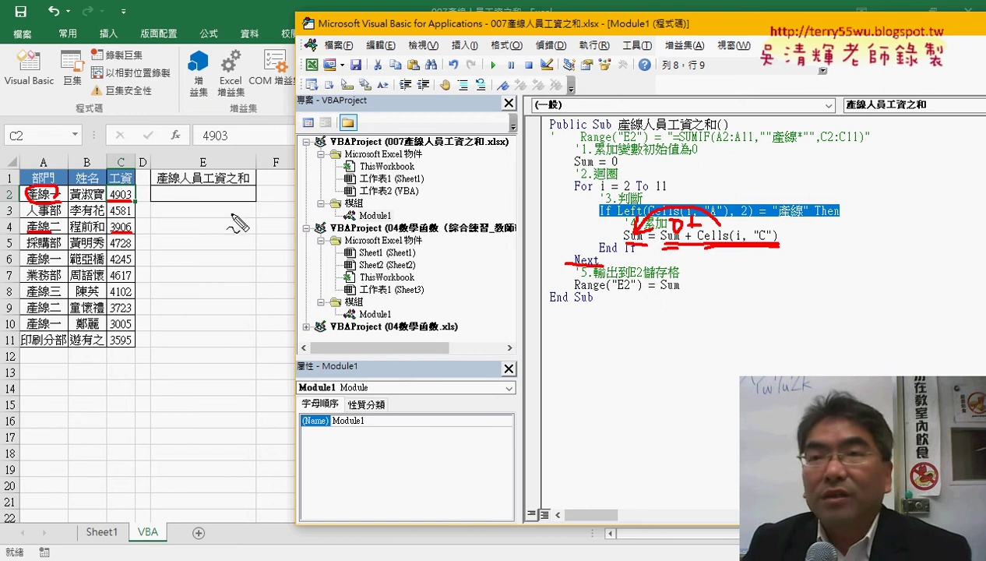
pyautogui.moveTo(218, 189)
pyautogui.mouseDown()
pyautogui.moveTo(228, 199)
pyautogui.moveTo(204, 209)
pyautogui.mouseUp()
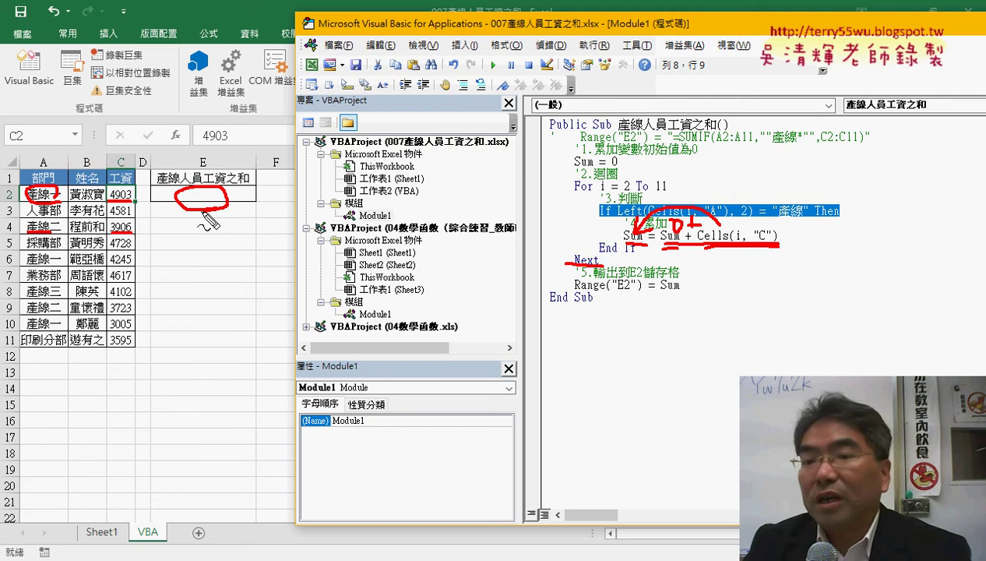
pyautogui.moveTo(661, 292)
pyautogui.mouseDown()
pyautogui.moveTo(684, 292)
pyautogui.moveTo(620, 301)
pyautogui.mouseUp()
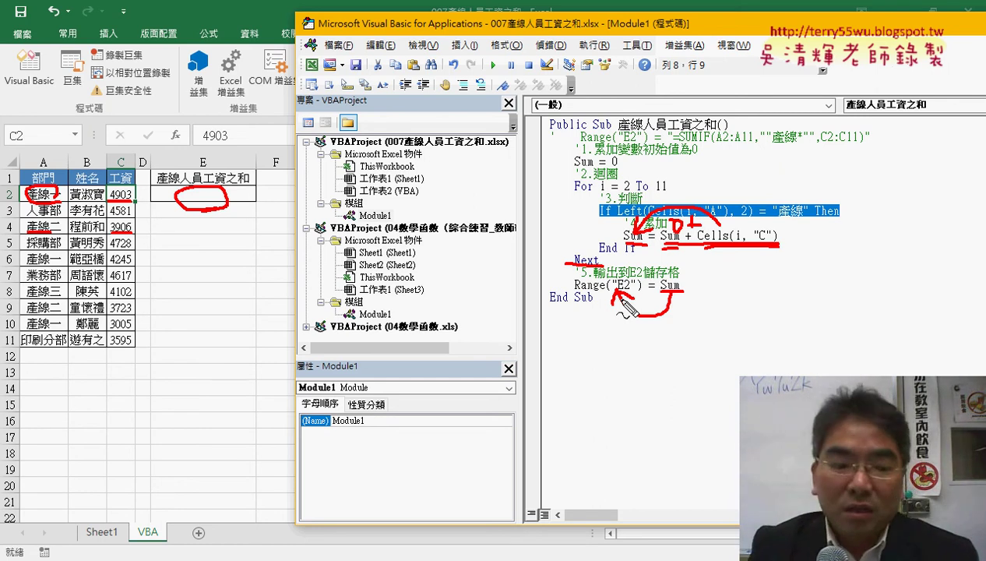
pyautogui.press('Escape')
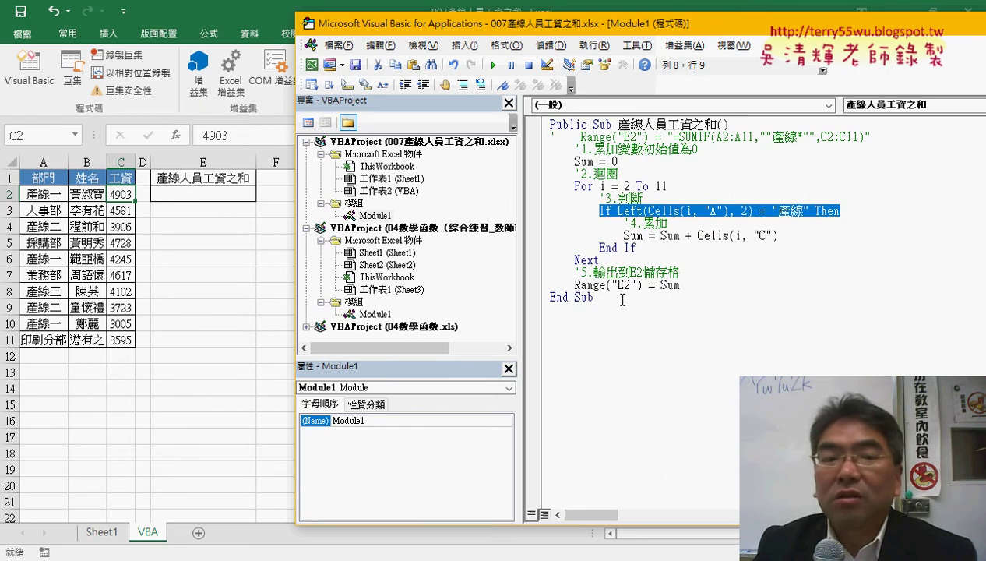
# Step: Leave the code editor and bring up the Google Drive folder in the browser
pyautogui.click(623, 300)
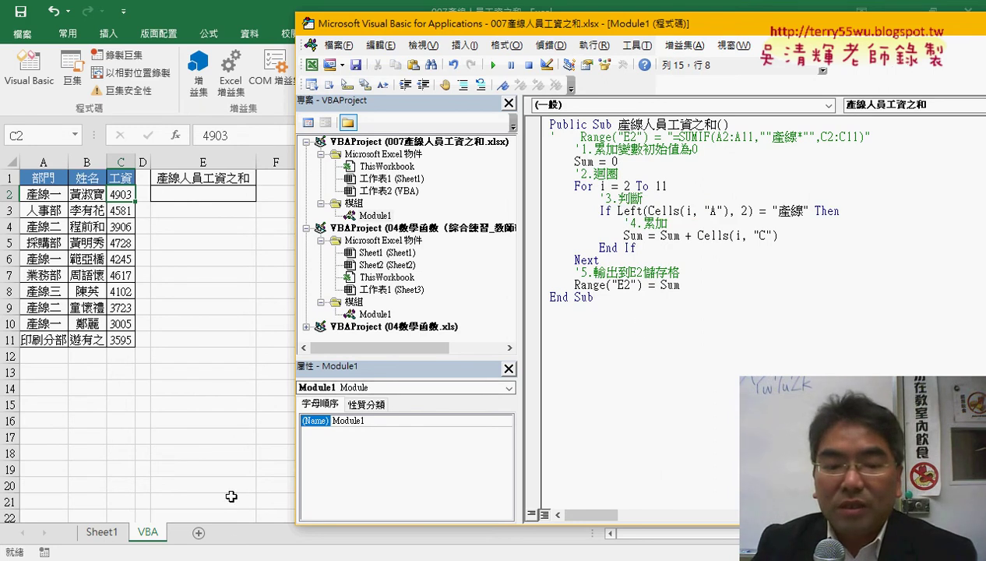
pyautogui.moveTo(207, 557)
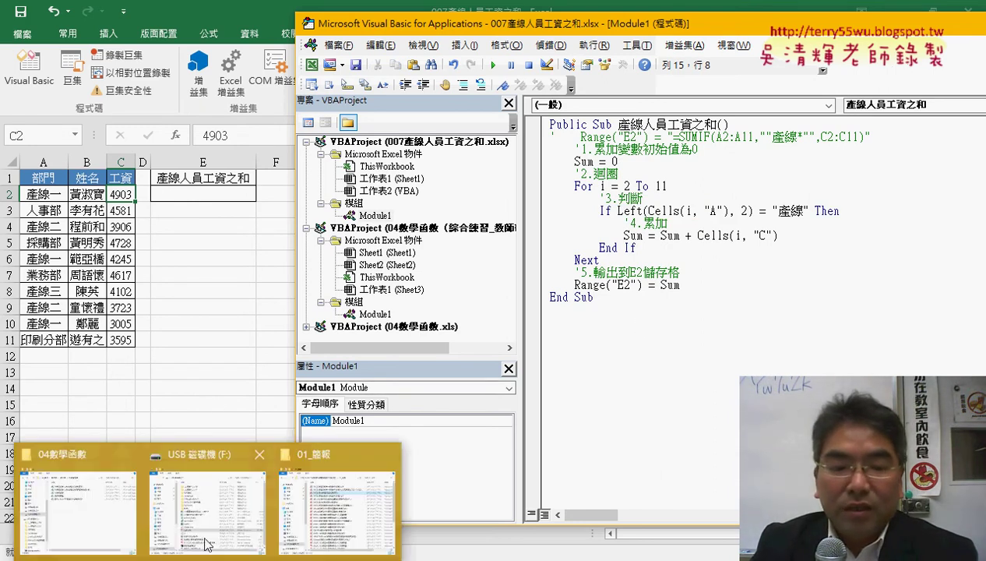
pyautogui.click(218, 357)
pyautogui.hotkey('alt', 'Tab')
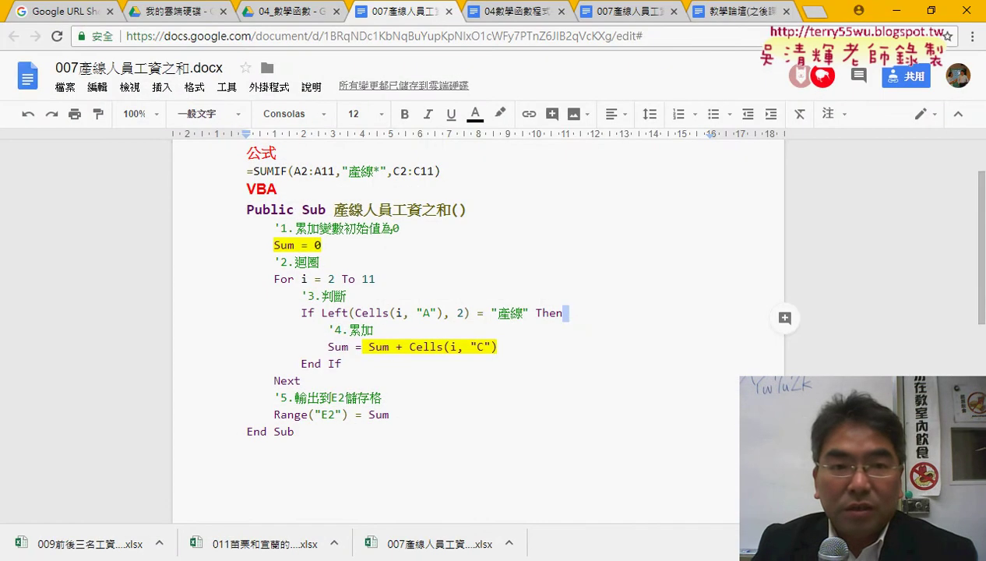
pyautogui.click(277, 12)
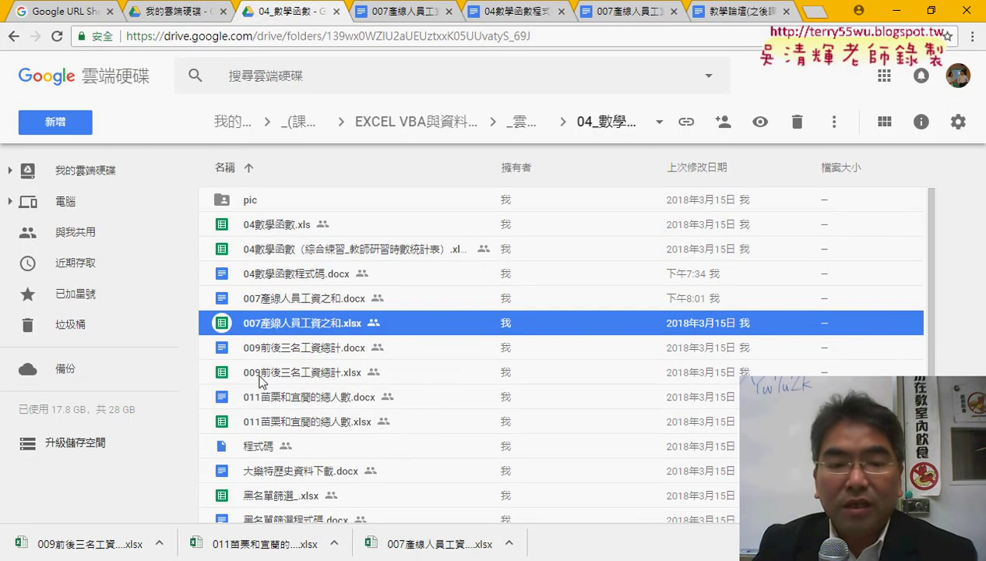
# Step: Download 011苗栗和宜蘭的總人數.xlsx and open it in Excel
pyautogui.click(282, 430)
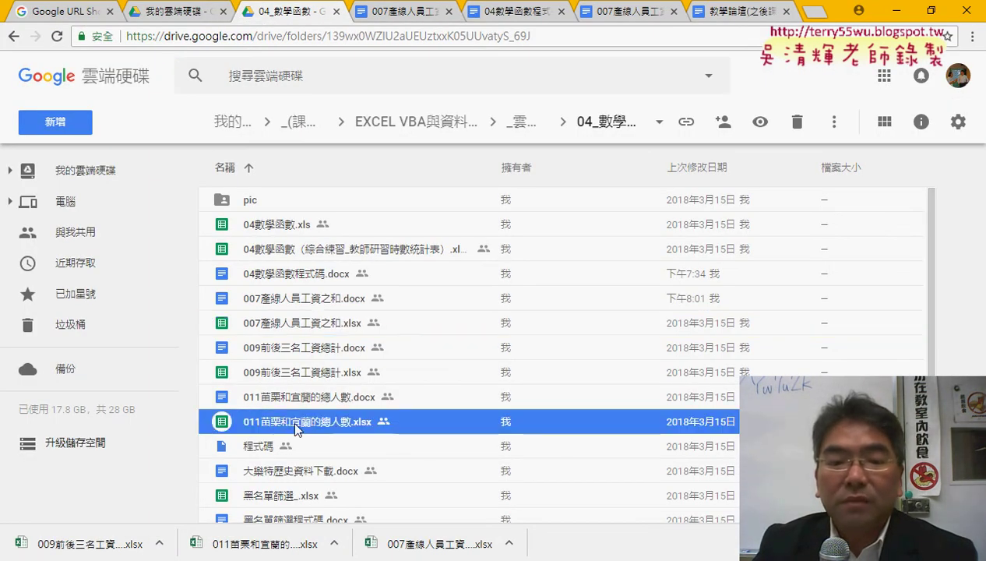
pyautogui.rightClick(297, 427)
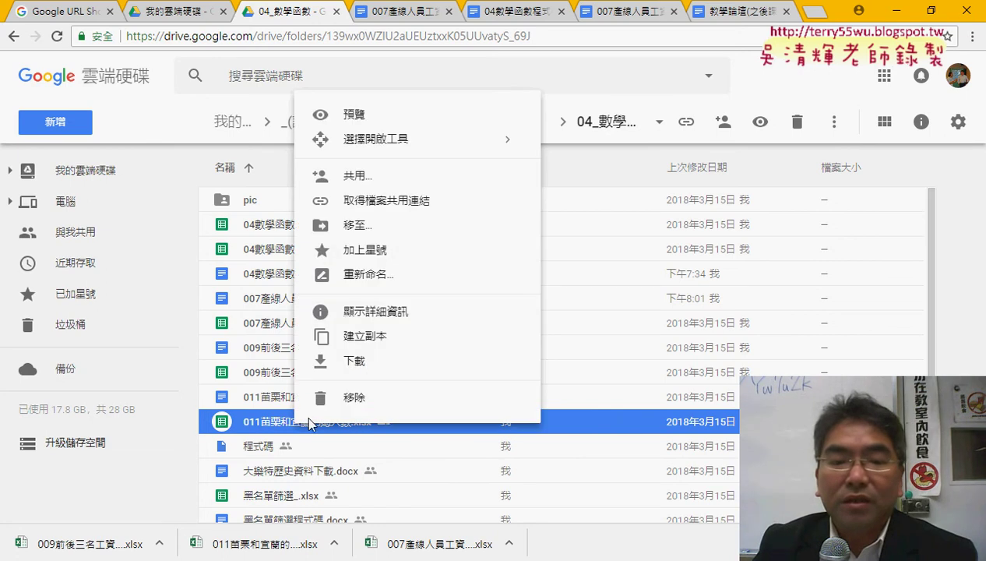
pyautogui.click(371, 358)
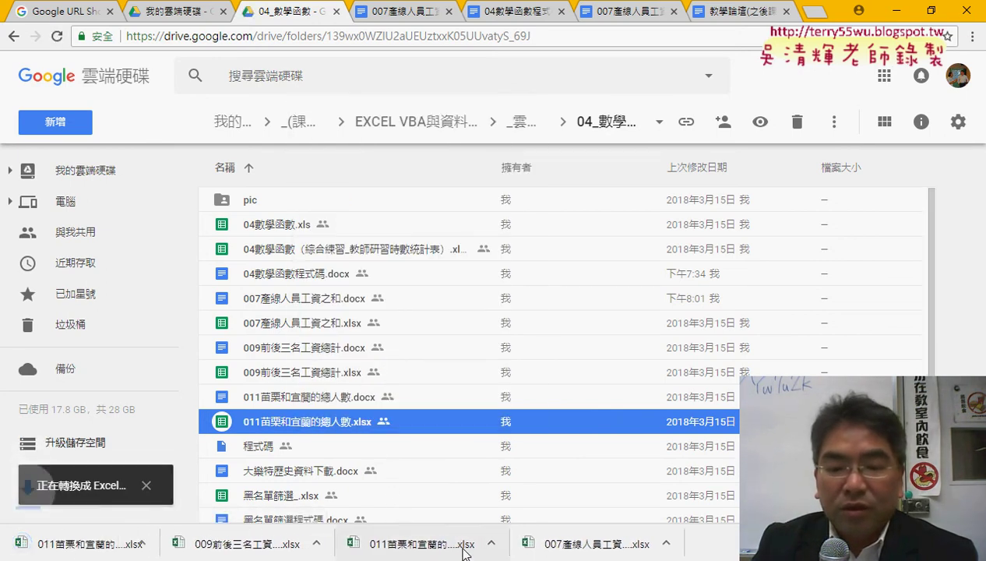
pyautogui.click(508, 543)
pyautogui.click(544, 447)
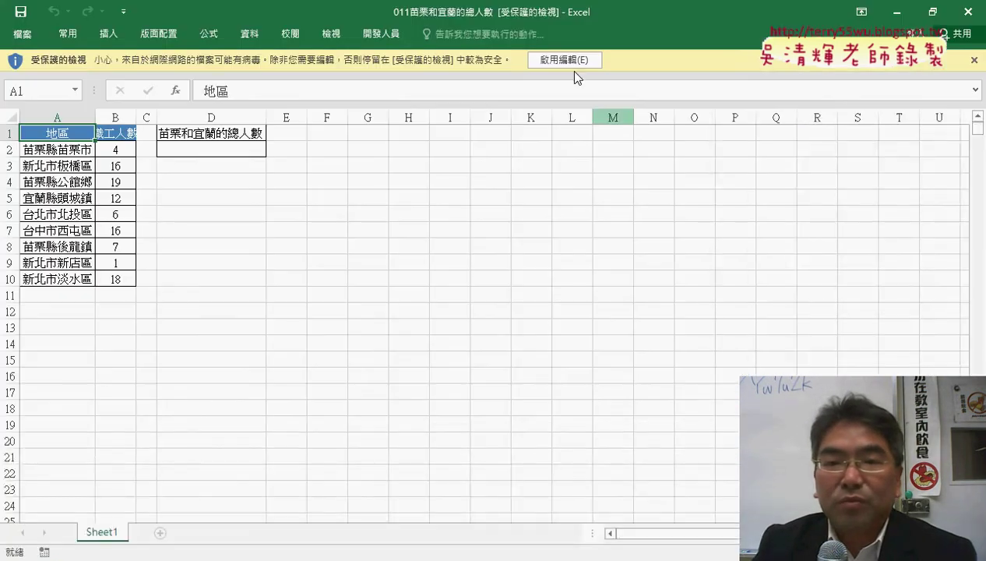
# Step: Enable editing and inspect the region names in A2–A4, the count in B2, and the D1 heading above empty D2
pyautogui.click(566, 63)
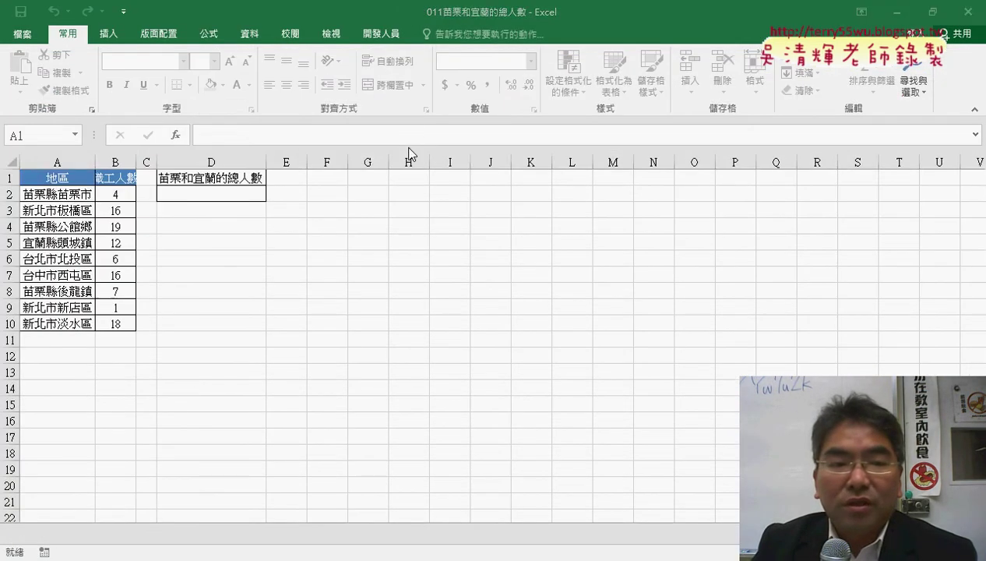
pyautogui.click(57, 201)
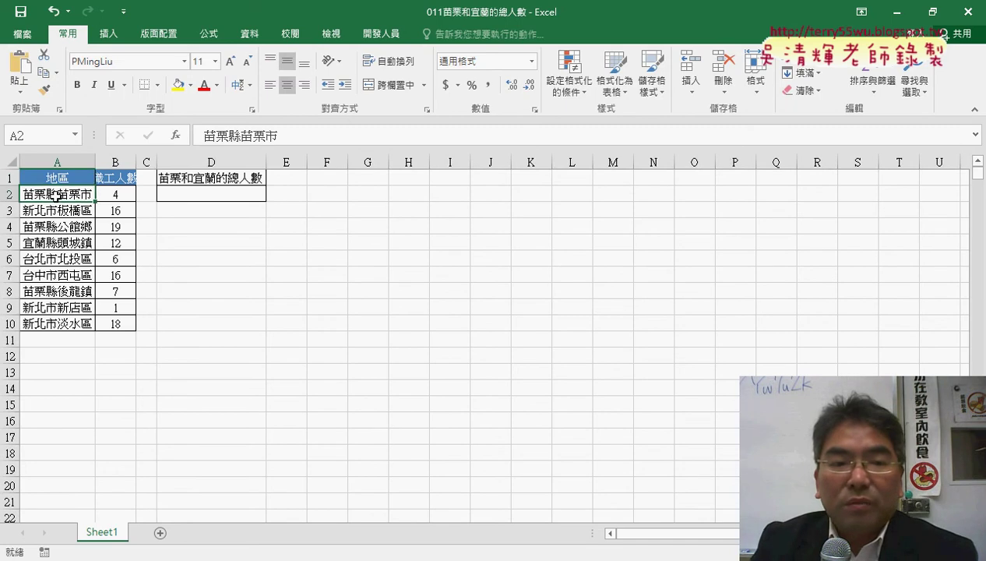
pyautogui.click(203, 193)
pyautogui.click(232, 178)
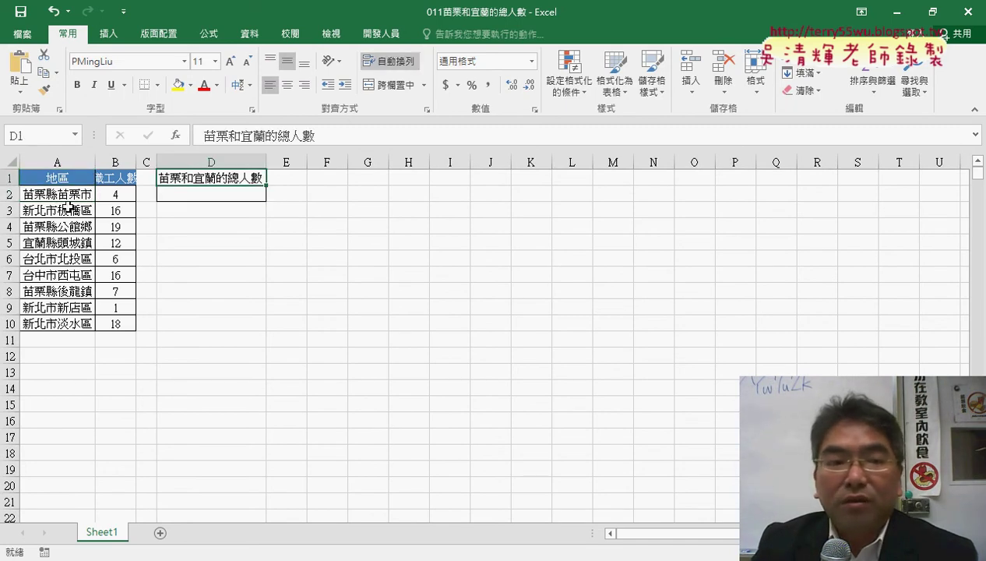
pyautogui.click(49, 199)
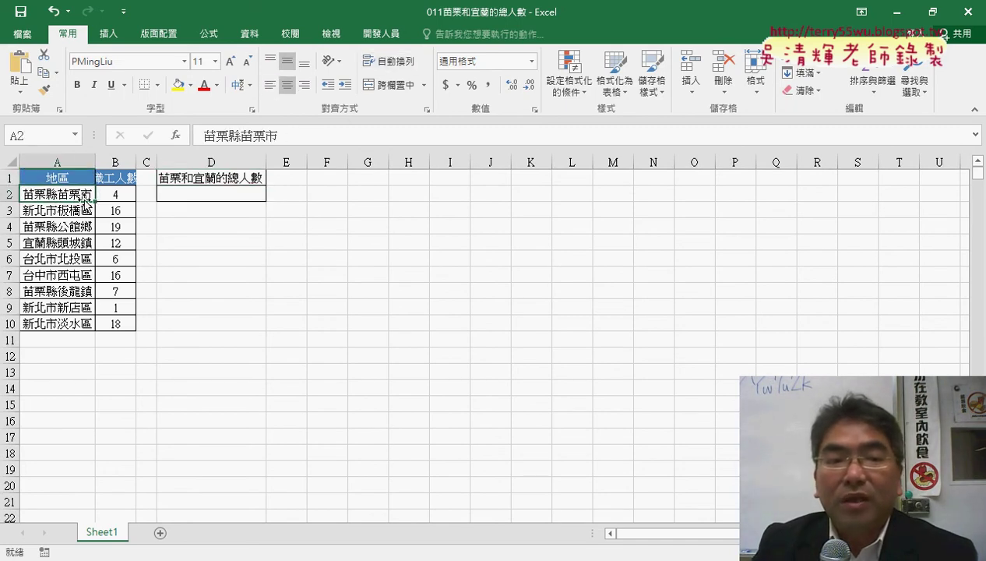
pyautogui.click(64, 210)
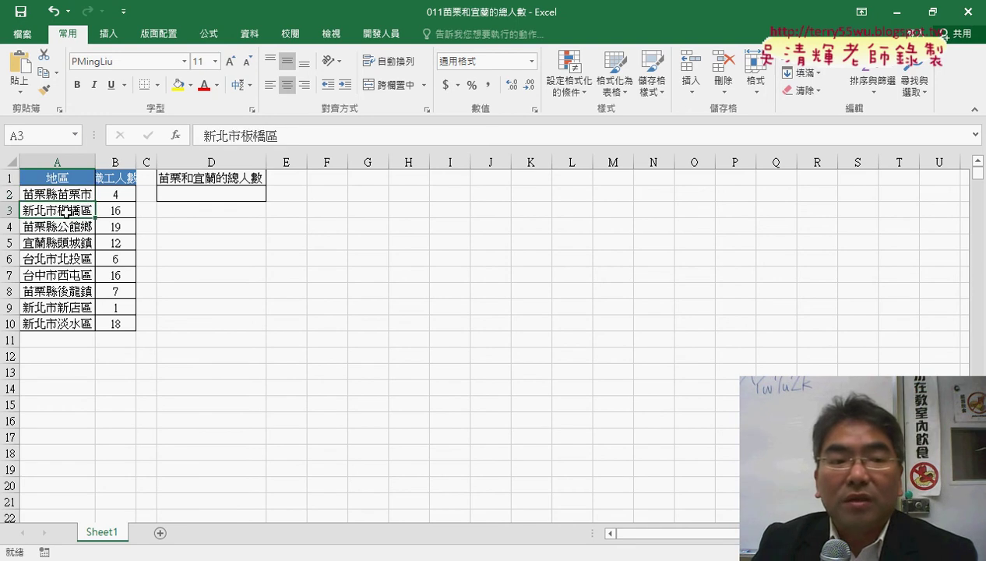
pyautogui.click(61, 226)
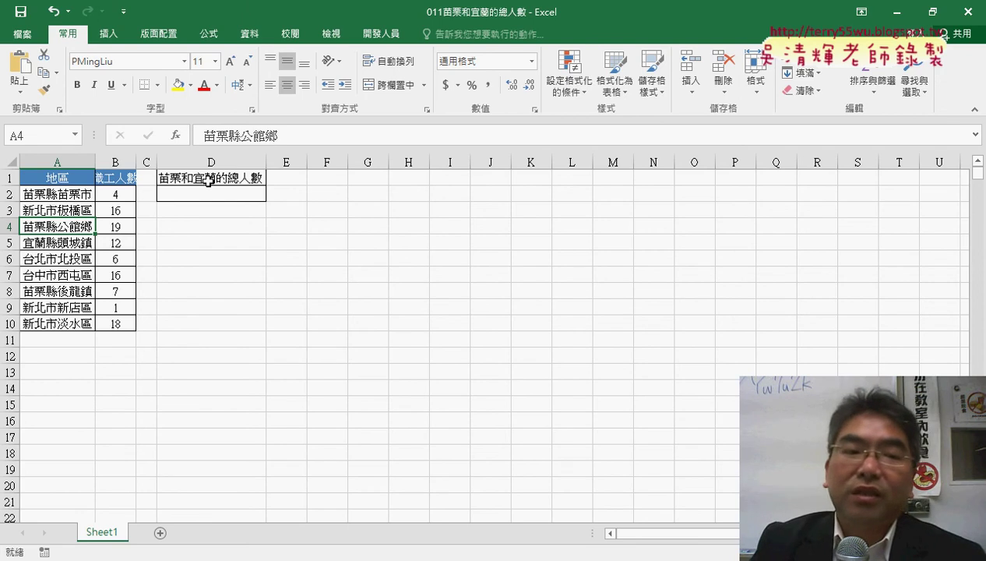
pyautogui.click(214, 194)
pyautogui.click(127, 192)
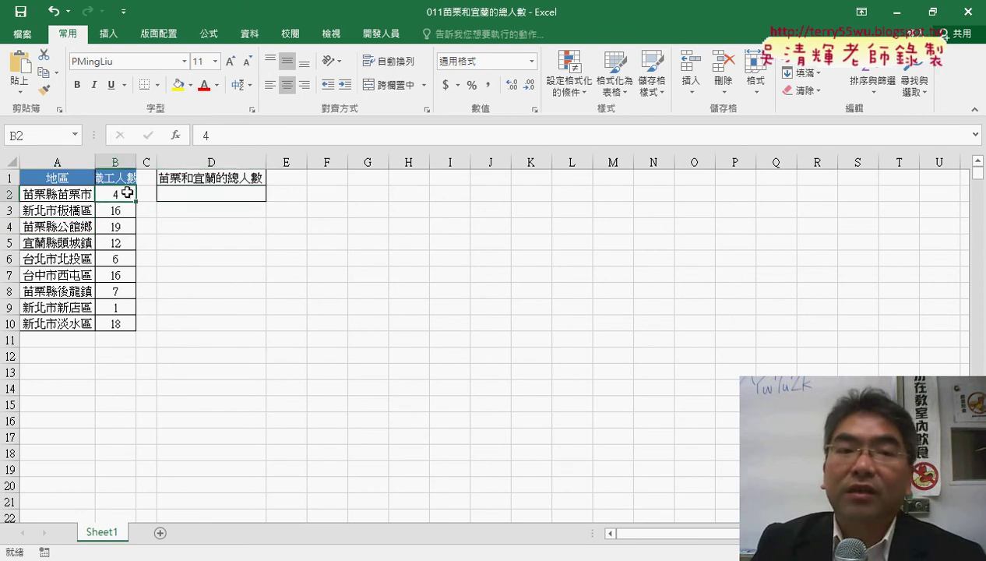
pyautogui.click(207, 193)
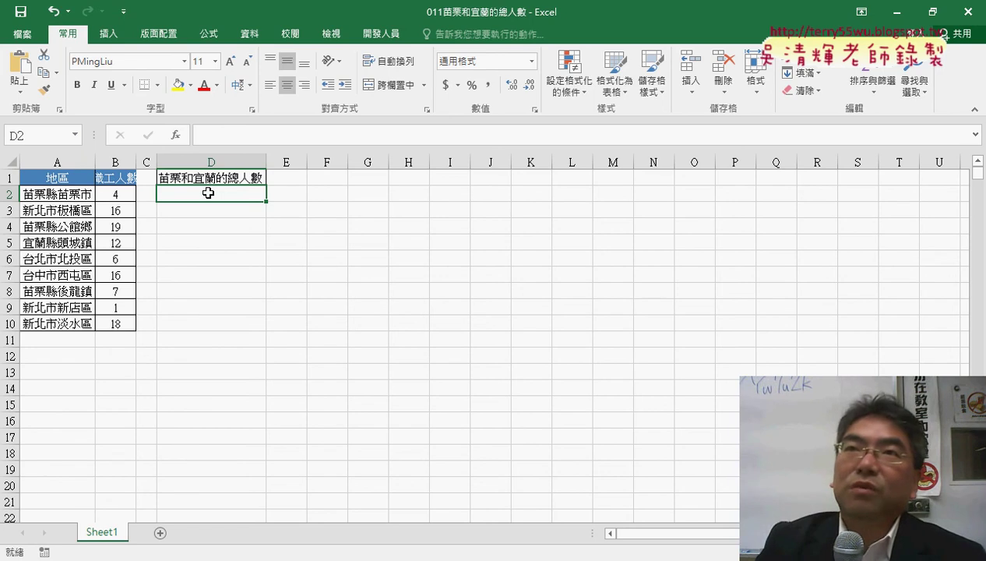
pyautogui.click(176, 136)
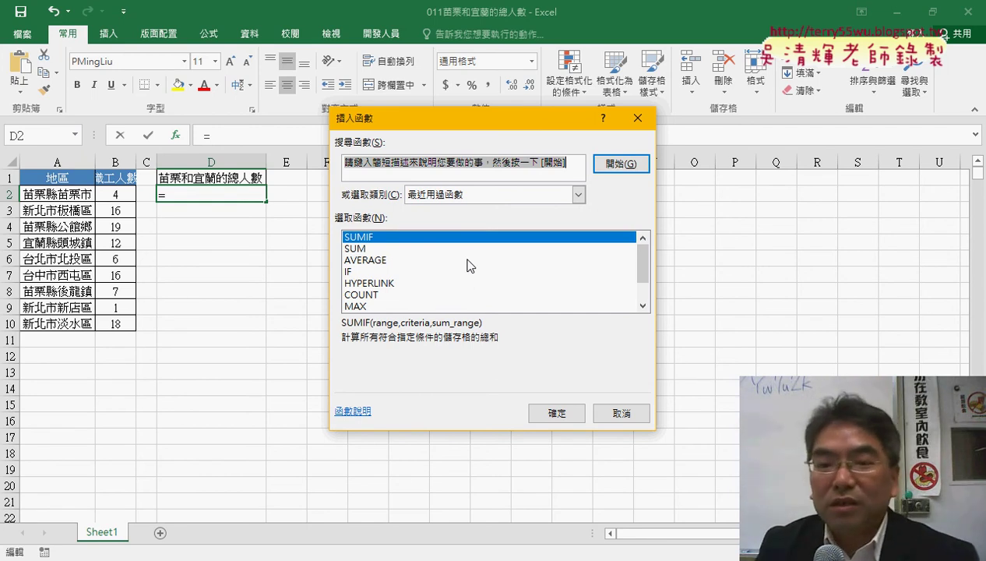
pyautogui.click(555, 414)
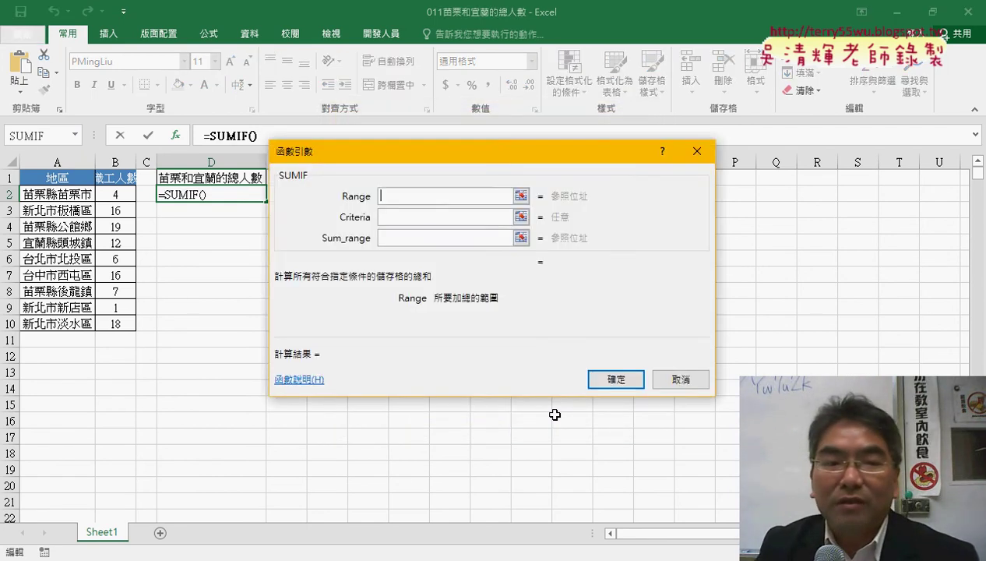
pyautogui.moveTo(57, 196); pyautogui.dragTo(28, 322)
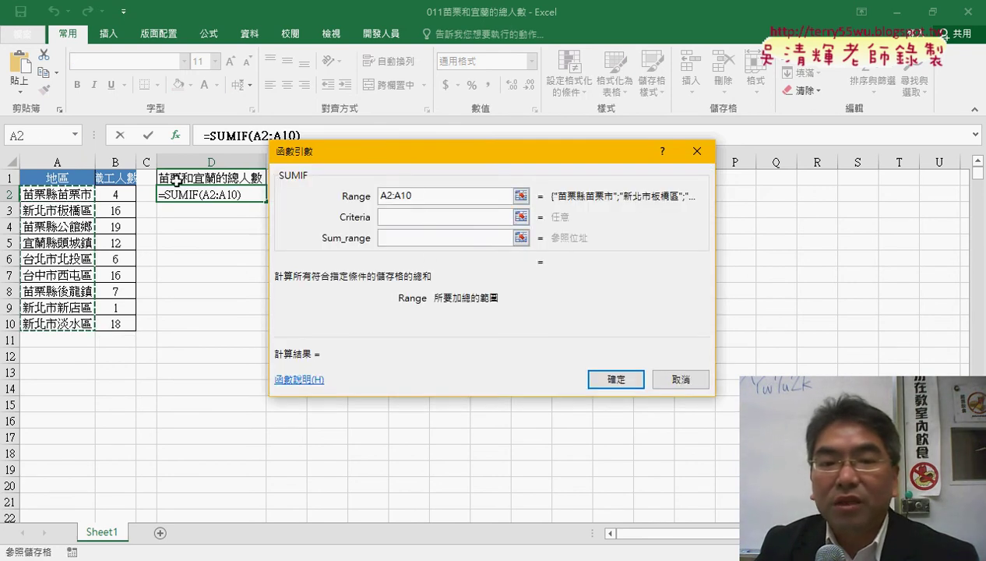
pyautogui.click(391, 236)
pyautogui.moveTo(123, 194); pyautogui.dragTo(123, 321)
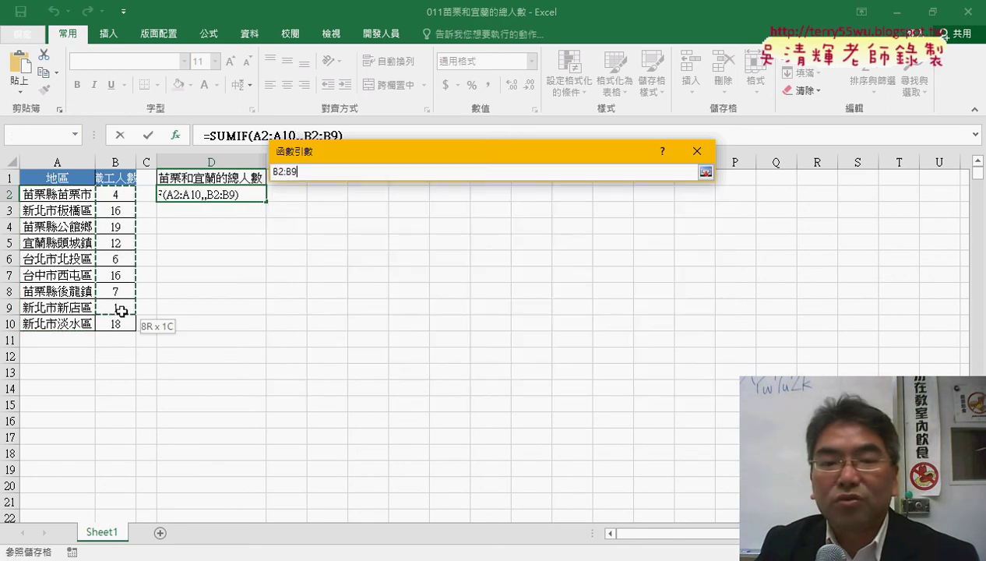
pyautogui.click(449, 215)
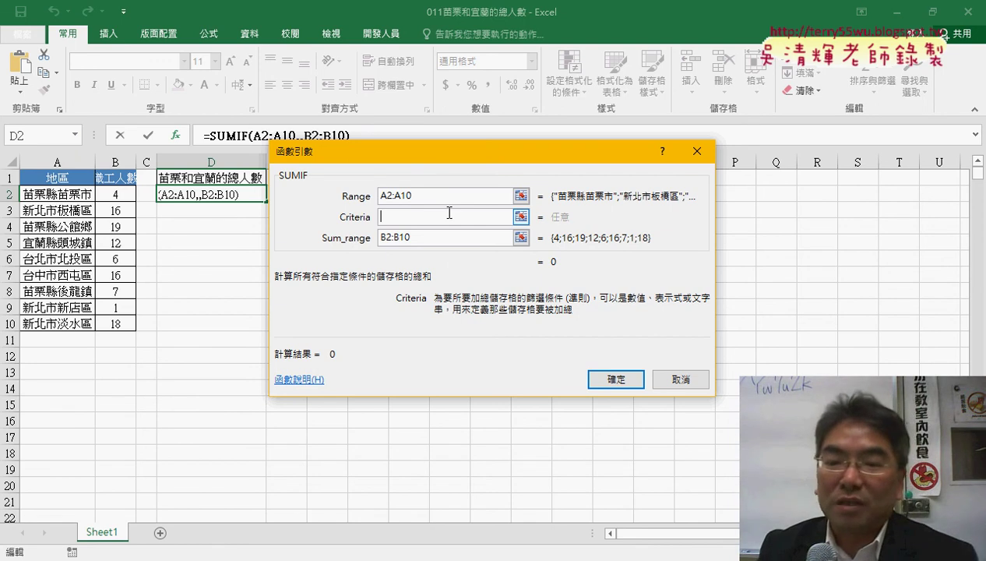
pyautogui.click(681, 379)
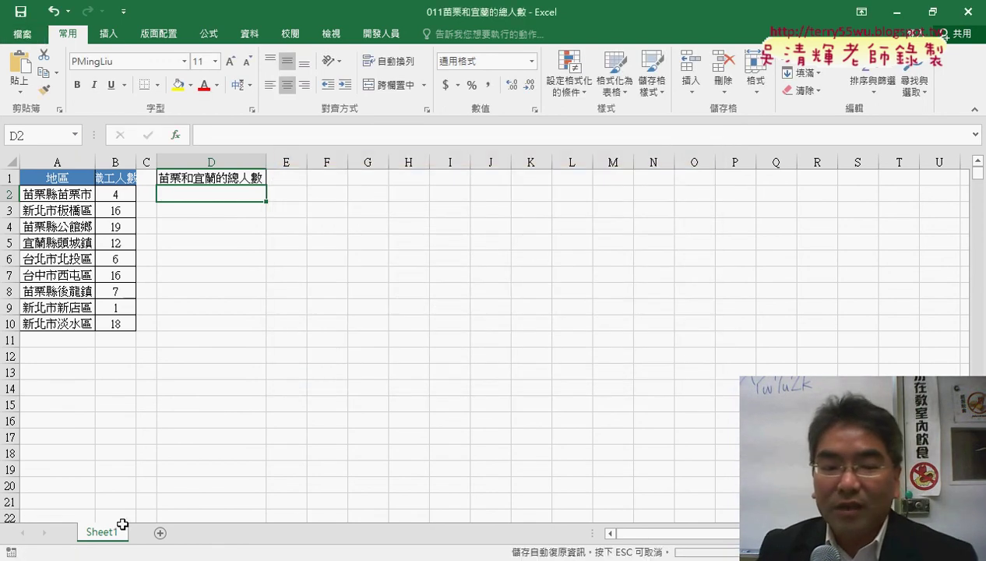
# Step: Duplicate Sheet1 as a new sheet named VBA
pyautogui.moveTo(108, 531); pyautogui.dragTo(171, 526)
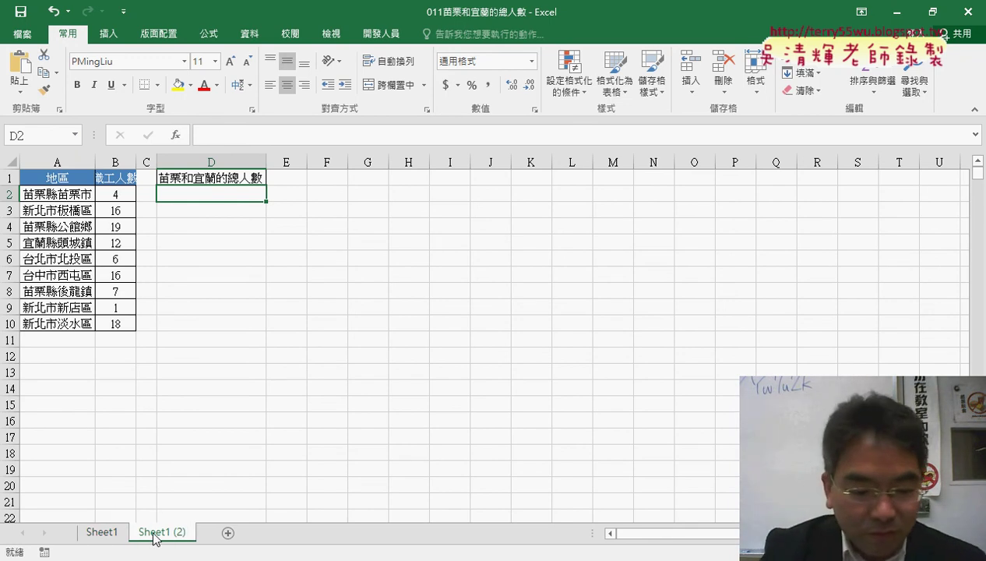
pyautogui.write('VBA')
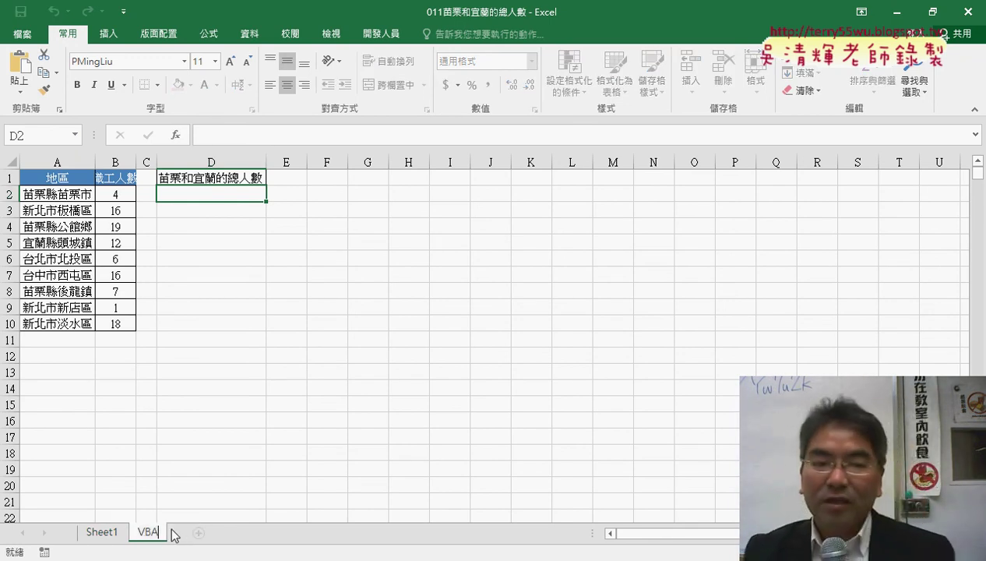
pyautogui.press('Return')
pyautogui.click(188, 435)
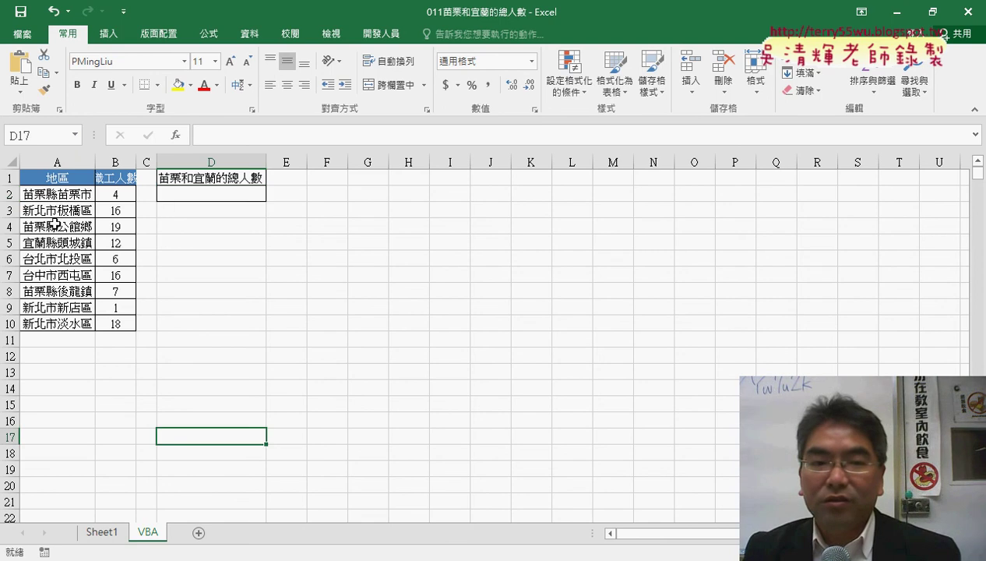
pyautogui.click(191, 199)
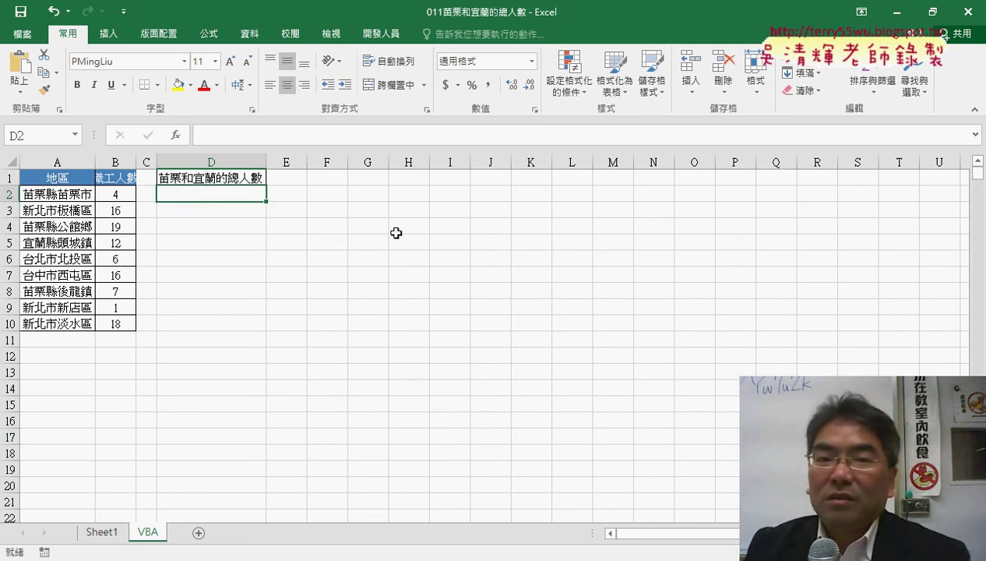
pyautogui.click(382, 33)
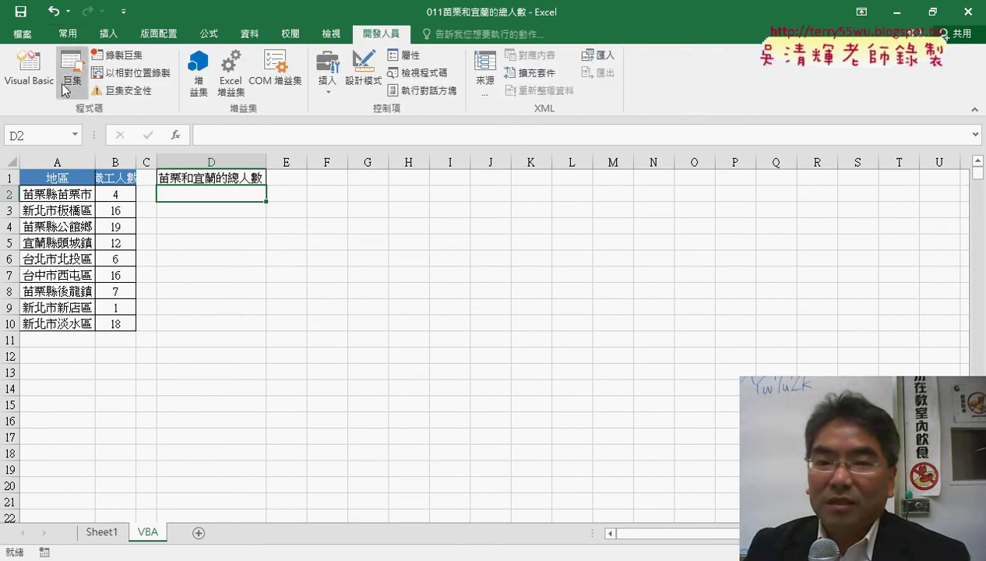
# Step: Open the VBA editor and copy all the wage-summing code from the 007 workbook's Module1
pyautogui.click(29, 69)
pyautogui.moveTo(601, 302); pyautogui.dragTo(550, 123)
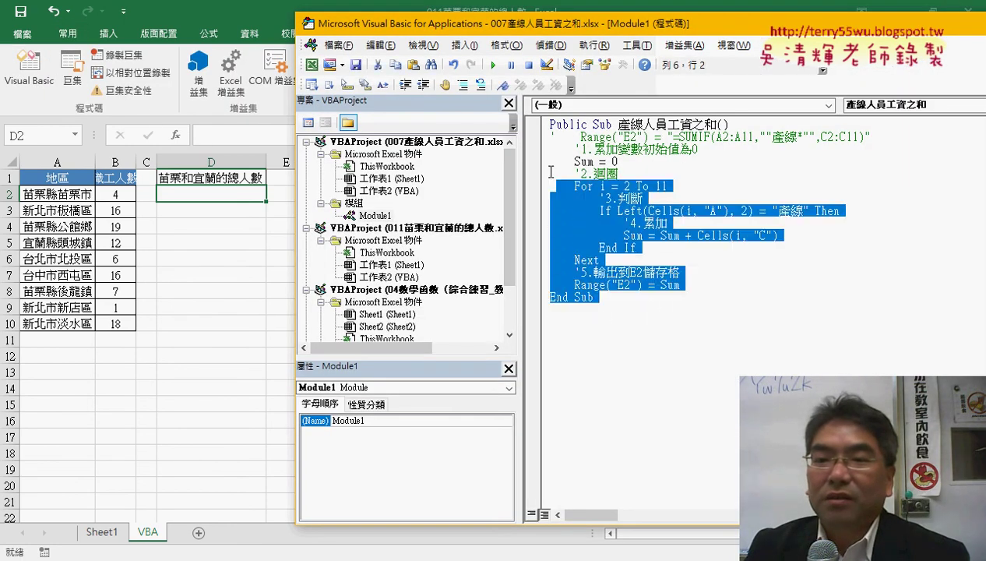
pyautogui.rightClick(600, 155)
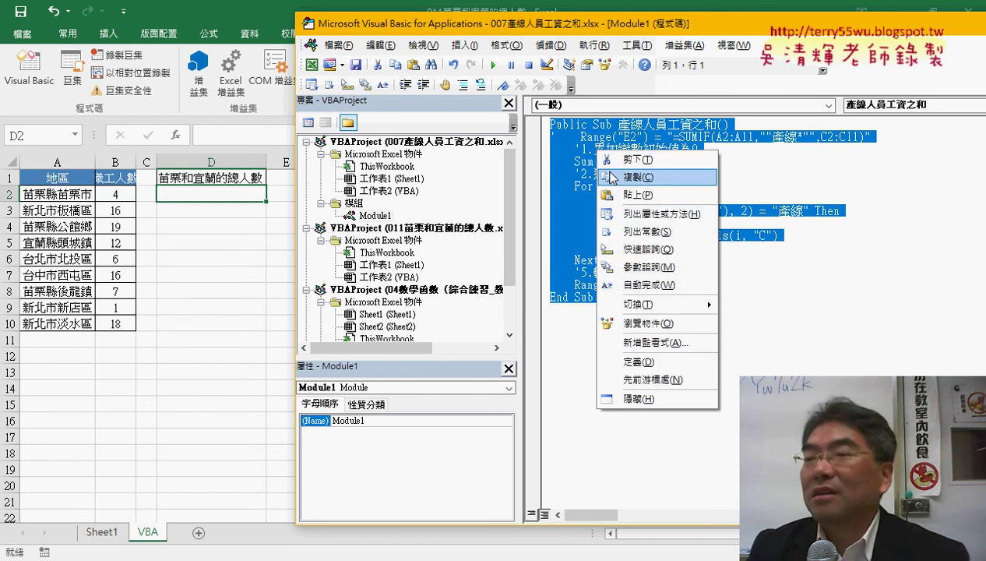
pyautogui.click(611, 178)
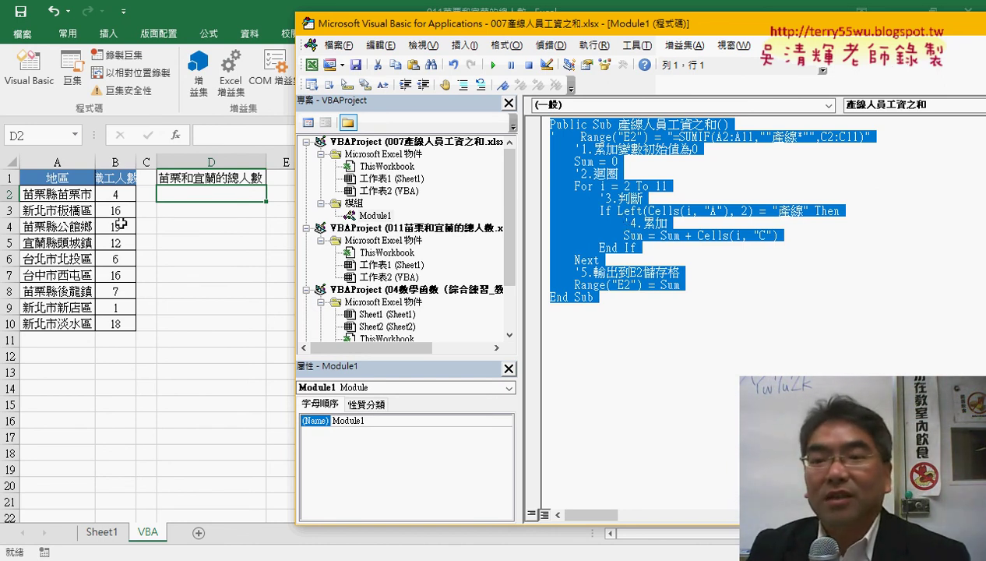
pyautogui.click(761, 274)
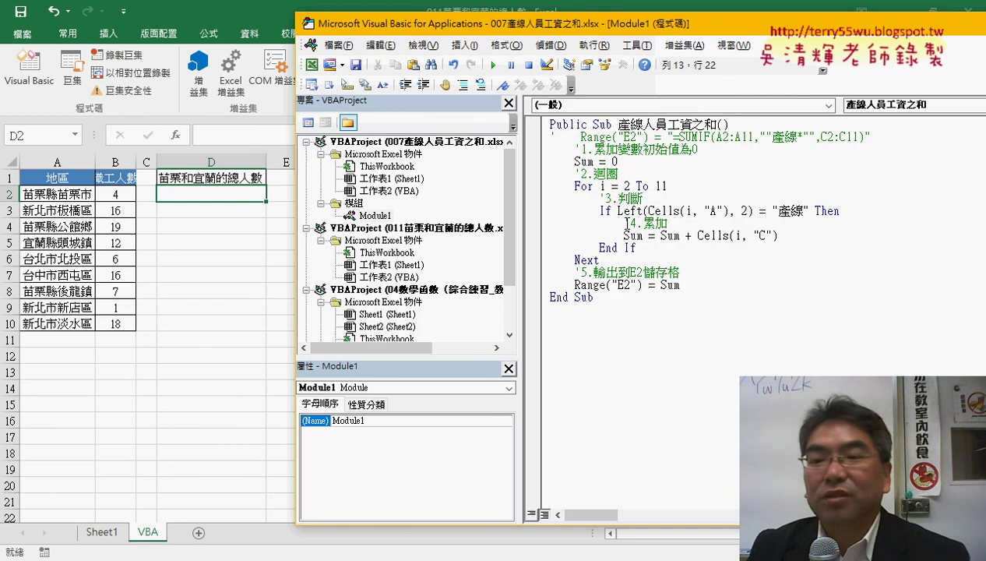
pyautogui.moveTo(600, 211); pyautogui.dragTo(840, 211)
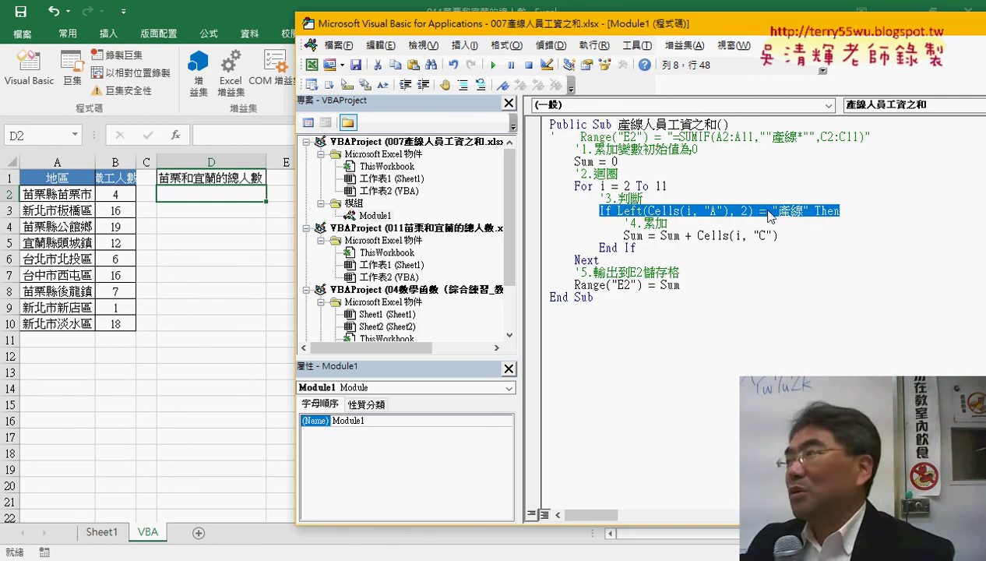